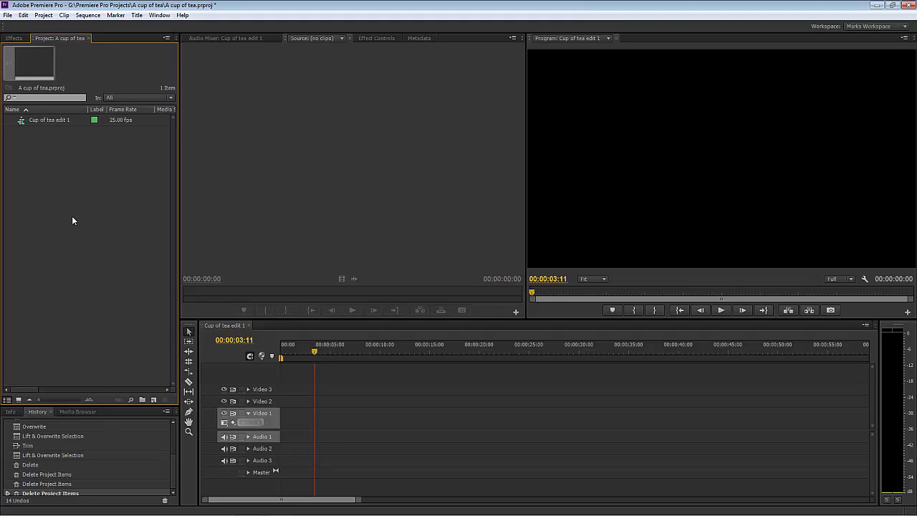
Look over the source and program monitors, the timeline, and the Info, History, Effects and Project panels, scrubbing the empty sequence to 00:00:29:16.
click(361, 183)
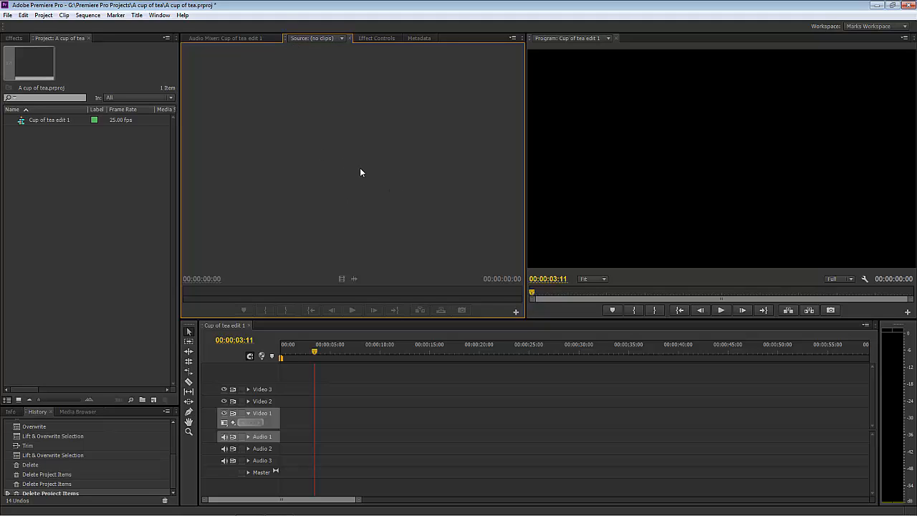
click(713, 157)
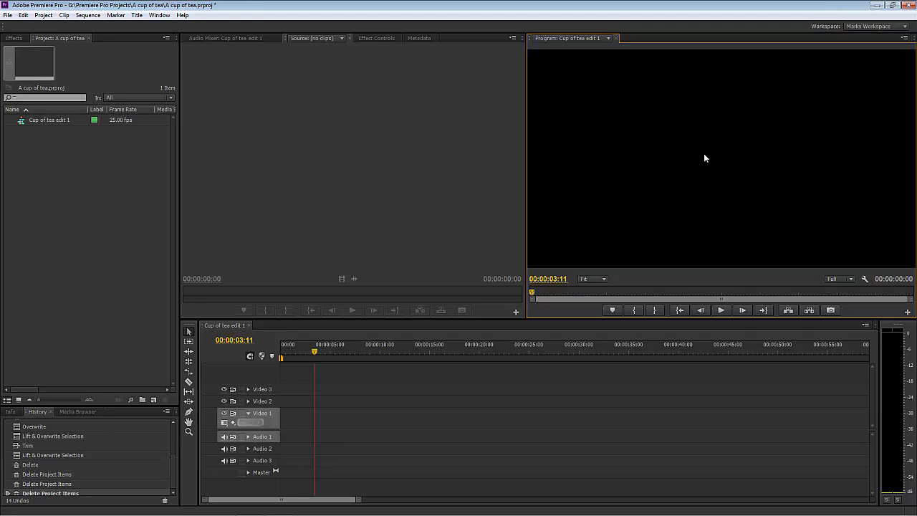
click(424, 380)
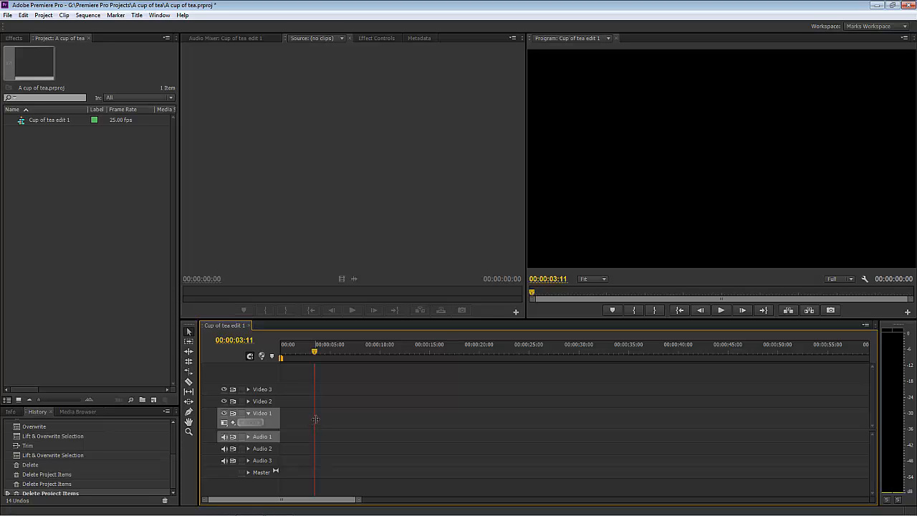
drag(314, 356, 574, 349)
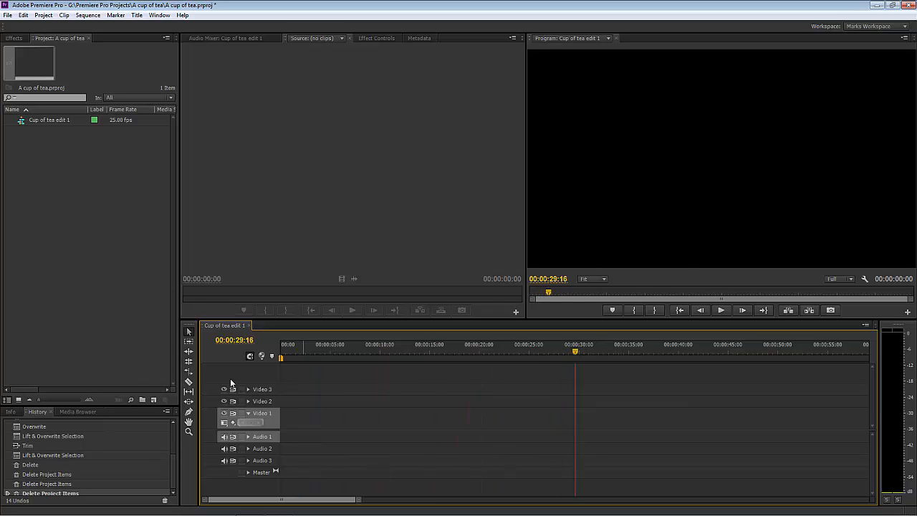
click(10, 412)
click(38, 411)
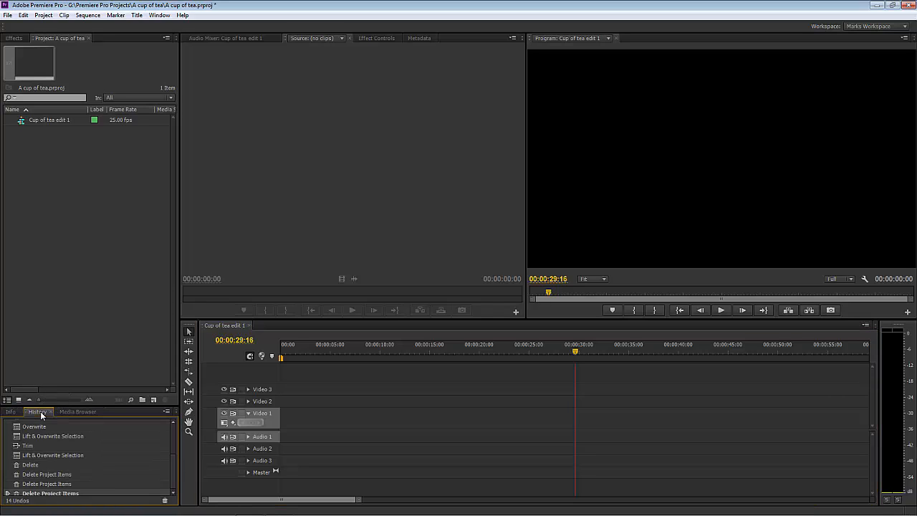
click(12, 413)
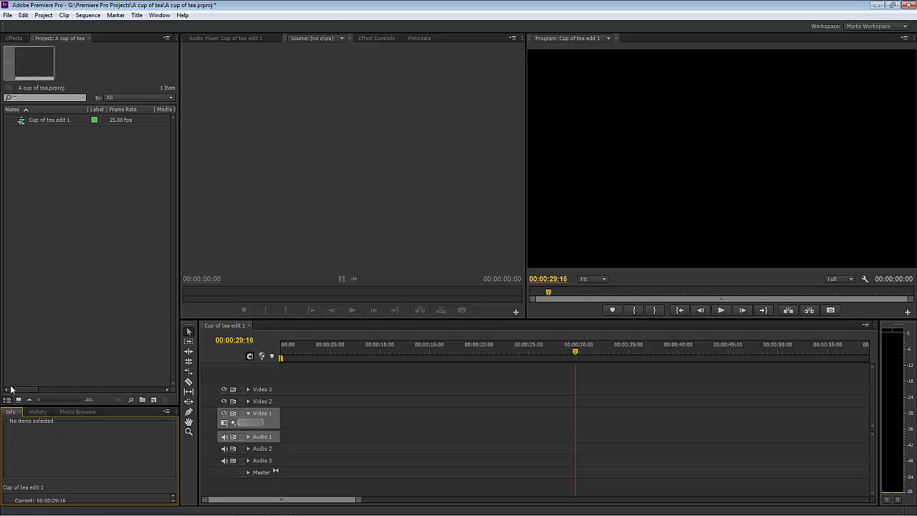
click(15, 38)
click(58, 38)
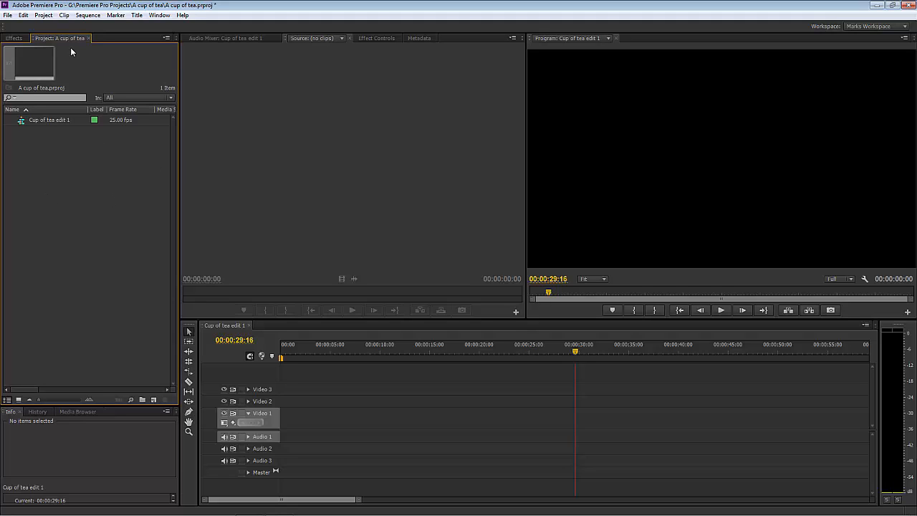
right_click(43, 190)
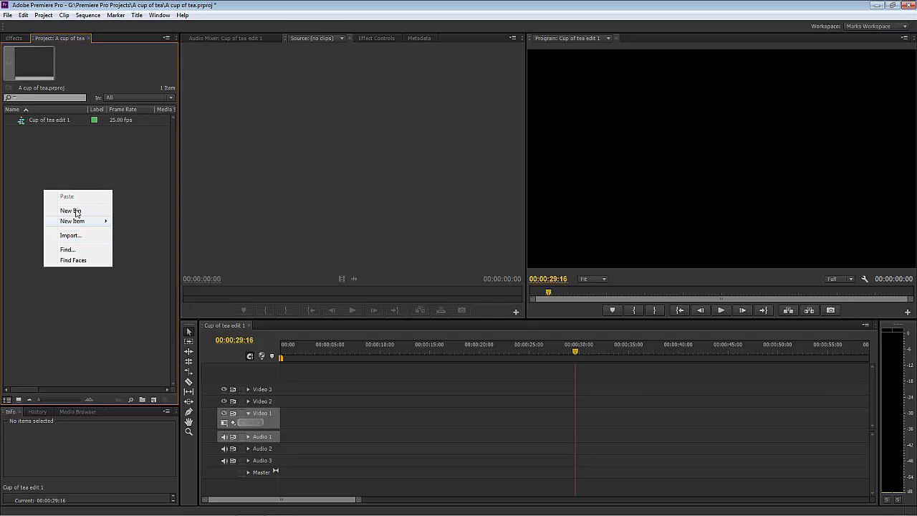
click(7, 15)
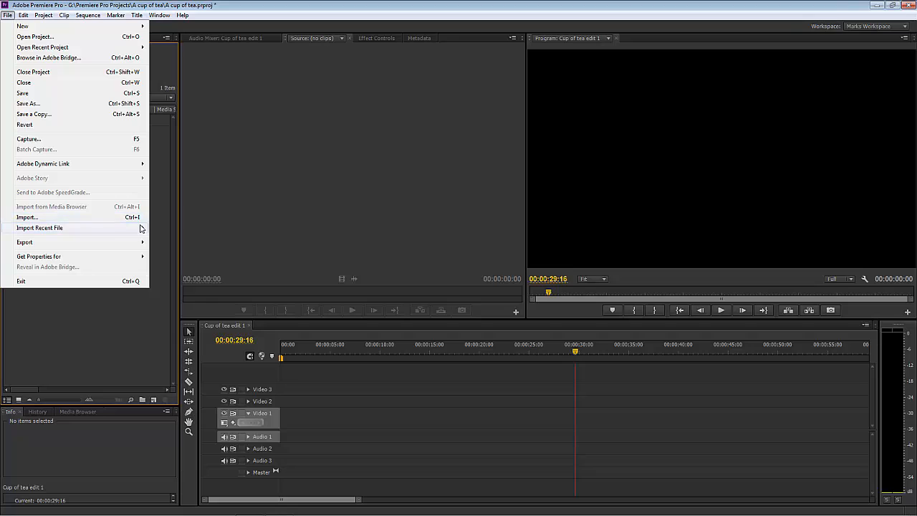
click(84, 323)
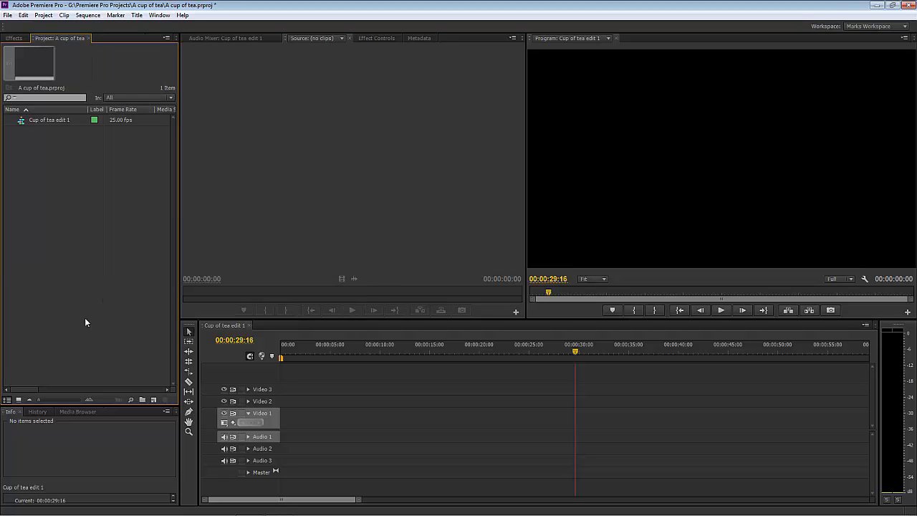
Start importing media and browse to the A cup of tea folder inside Premiere Pro Projects on CMP Drive (G:).
right_click(61, 229)
click(95, 275)
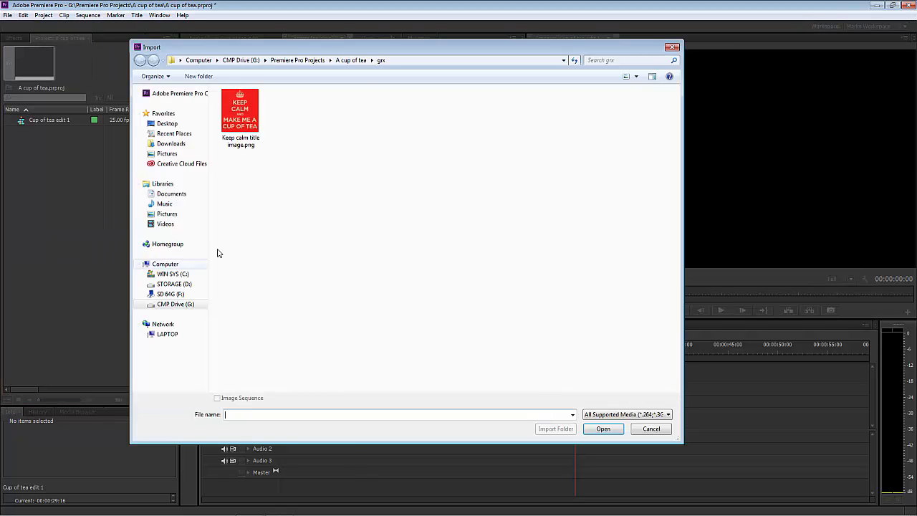
click(344, 60)
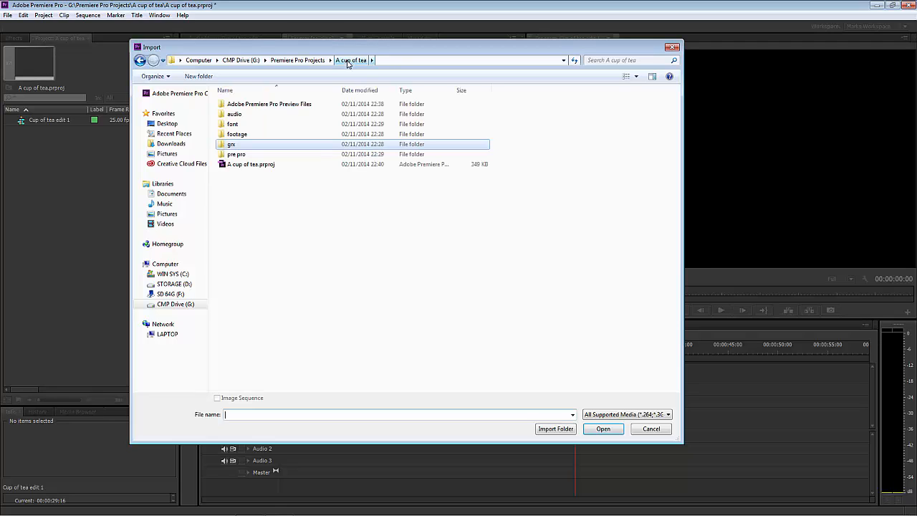
click(299, 62)
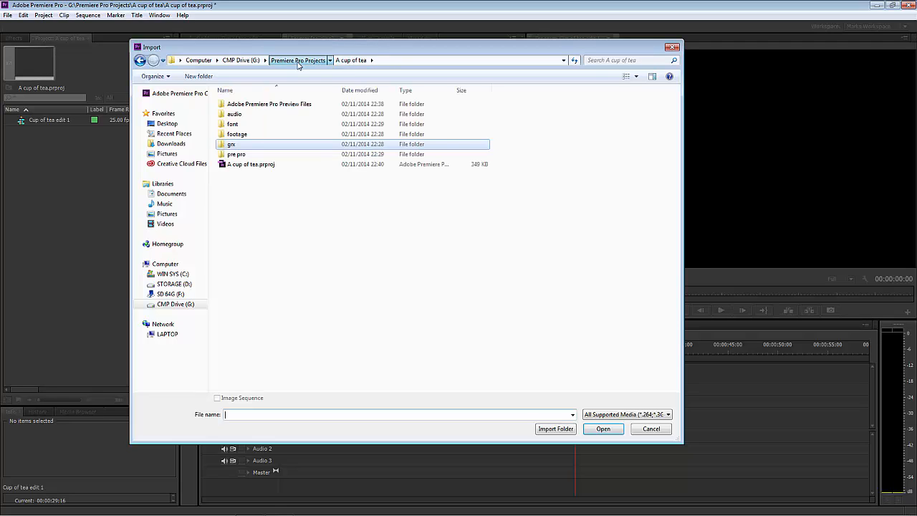
click(238, 63)
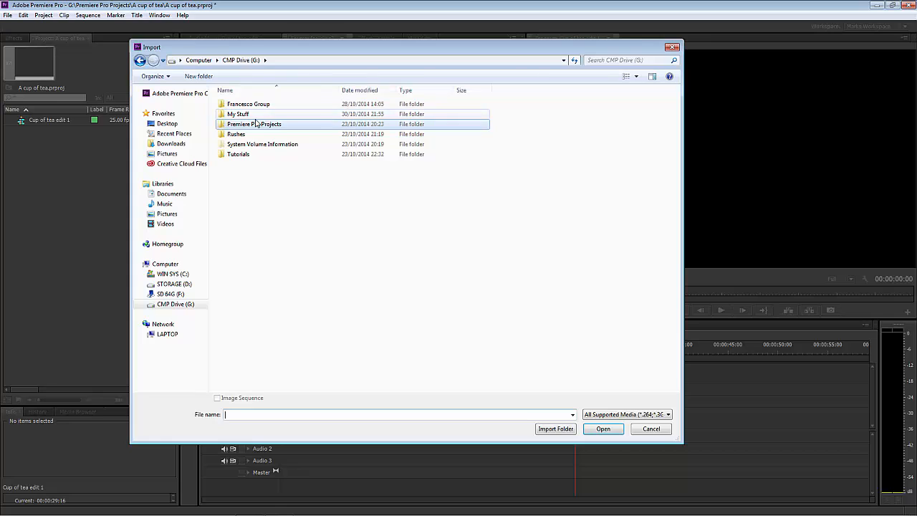
click(198, 60)
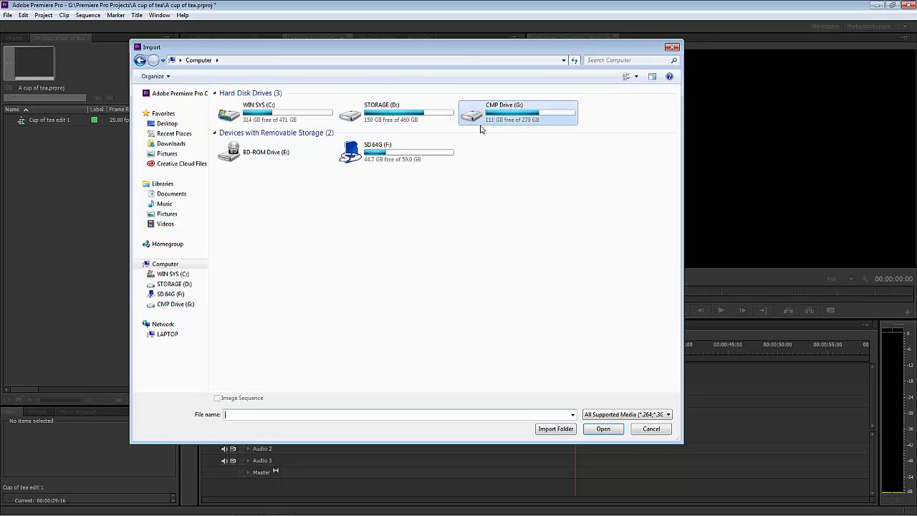
double_click(479, 122)
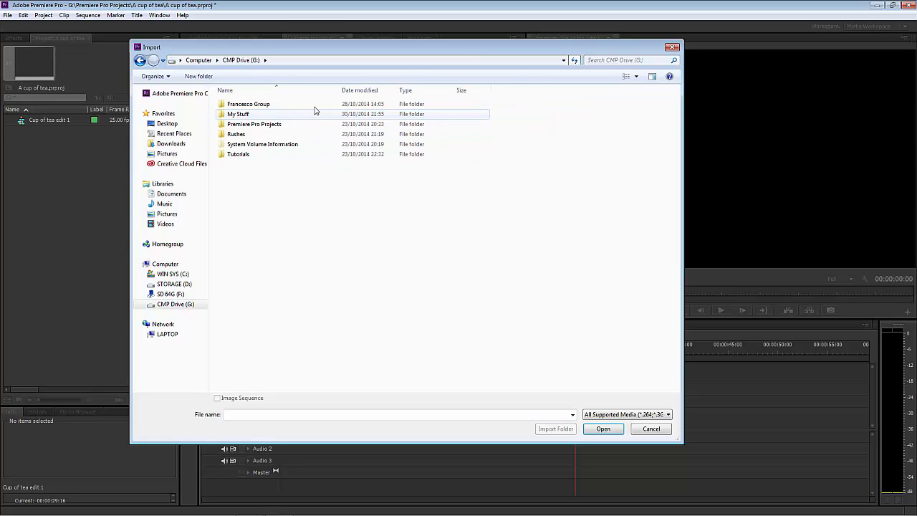
double_click(234, 126)
double_click(235, 105)
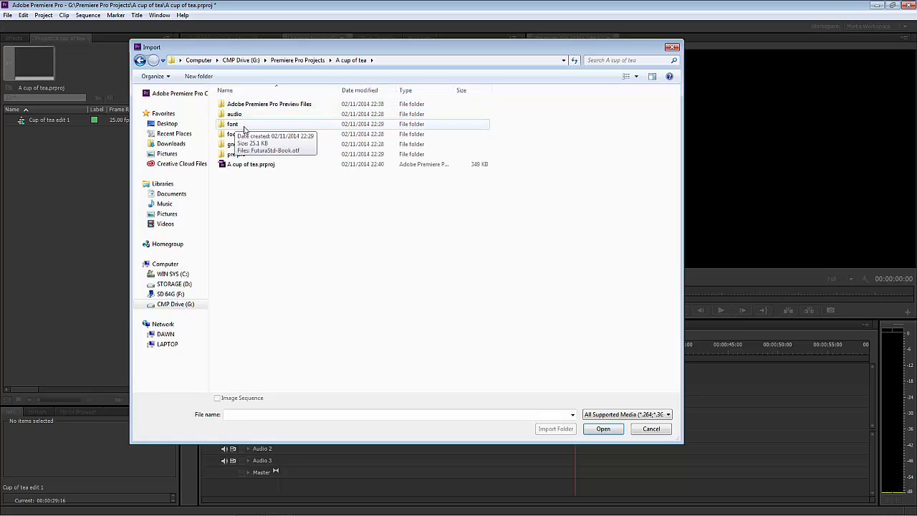
double_click(232, 135)
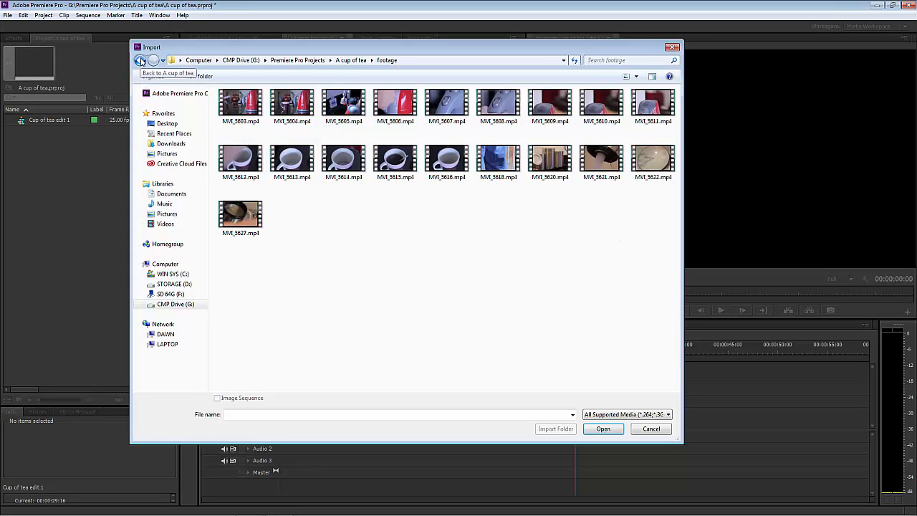
drag(244, 267, 670, 105)
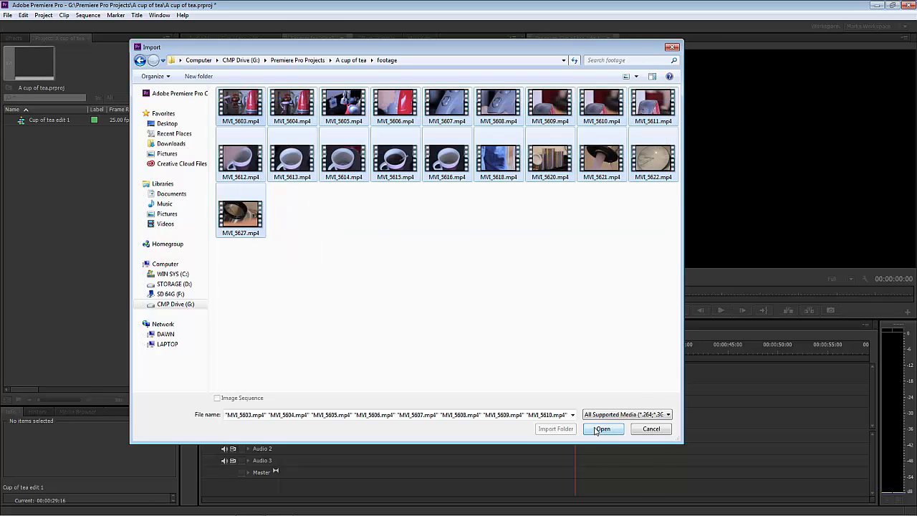
click(459, 220)
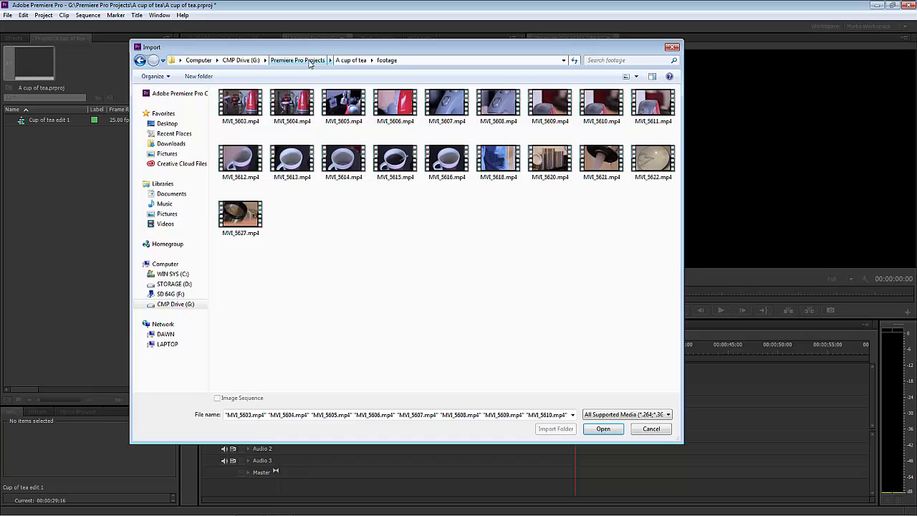
Import the whole footage folder from A cup of tea as a bin and expand it to list its clips.
click(355, 61)
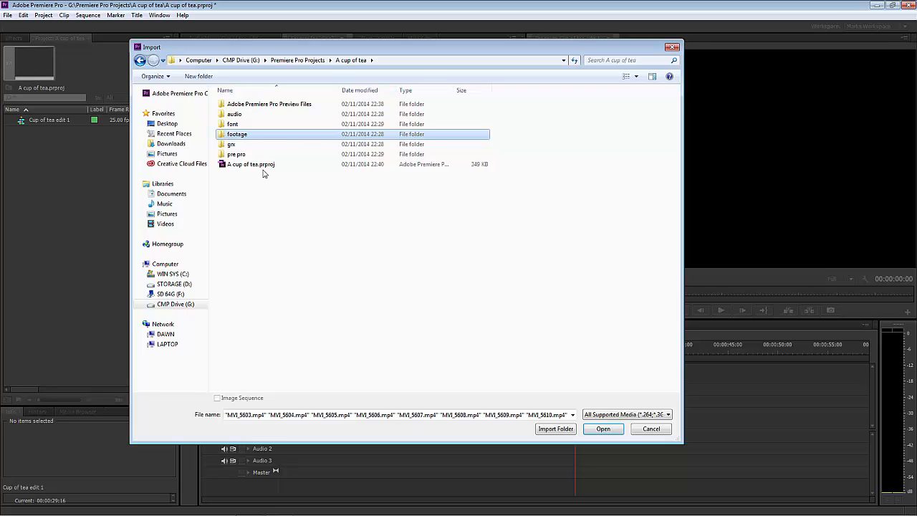
click(556, 430)
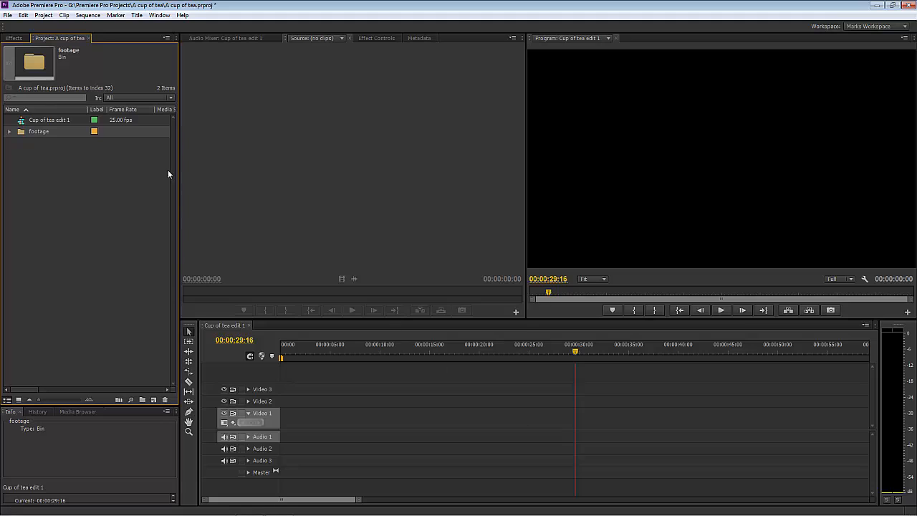
click(10, 133)
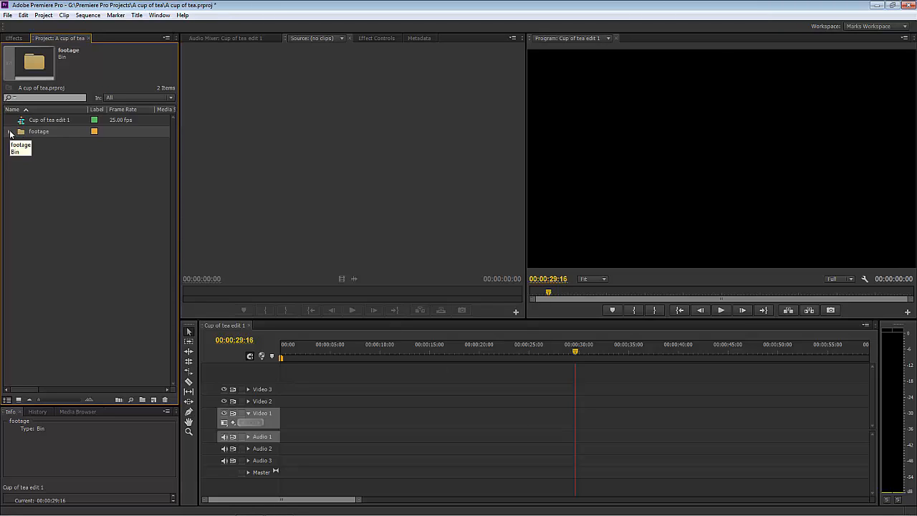
click(10, 133)
click(10, 133)
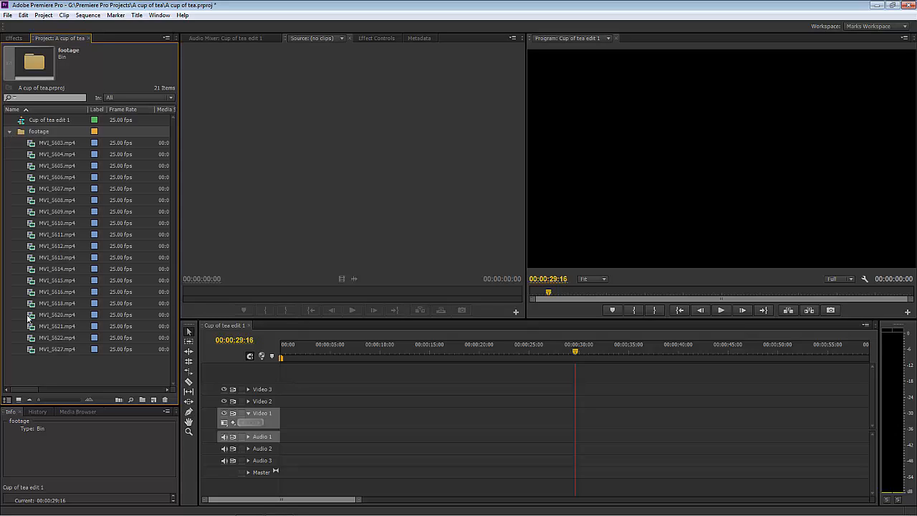
click(10, 134)
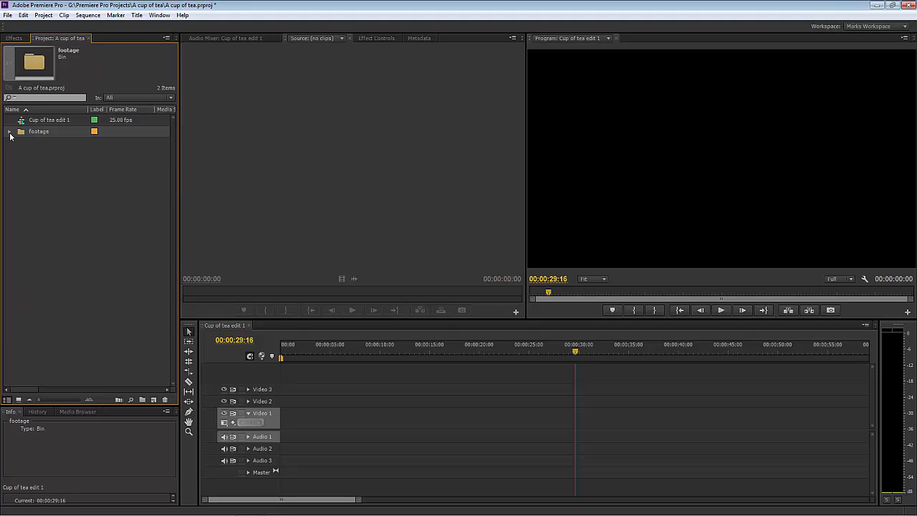
click(10, 133)
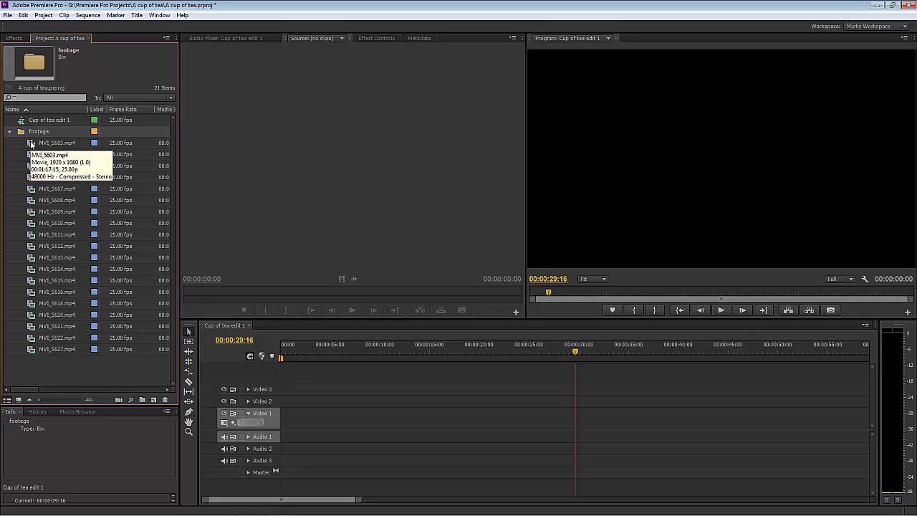
Load MVI_5603.mp4 from the footage bin into the Source monitor and play it to preview the shot.
double_click(30, 144)
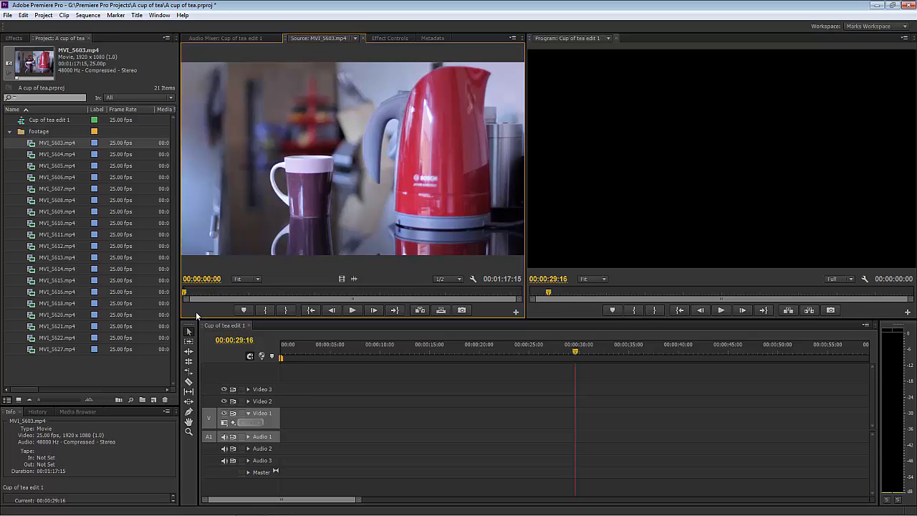
click(352, 311)
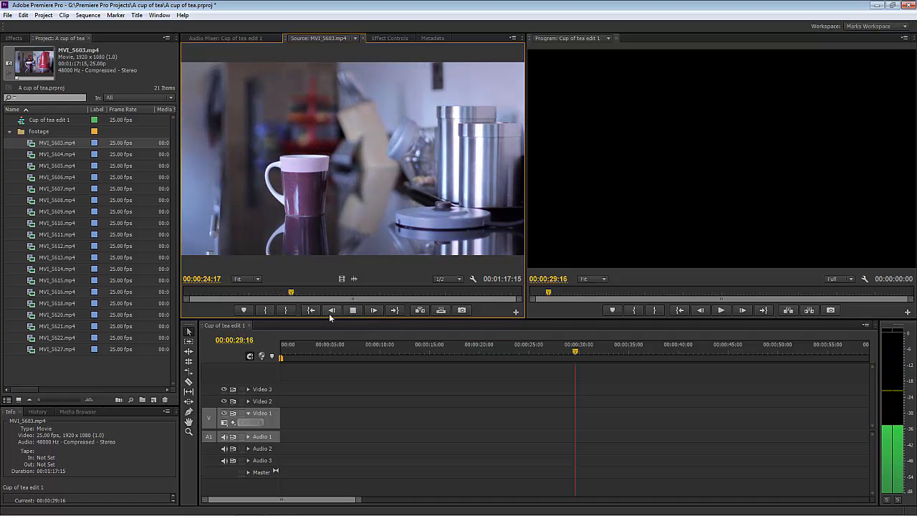
click(353, 311)
Mark the In point of MVI_5603.mp4 at 00:00:14:06 in the Source monitor.
drag(298, 296, 249, 294)
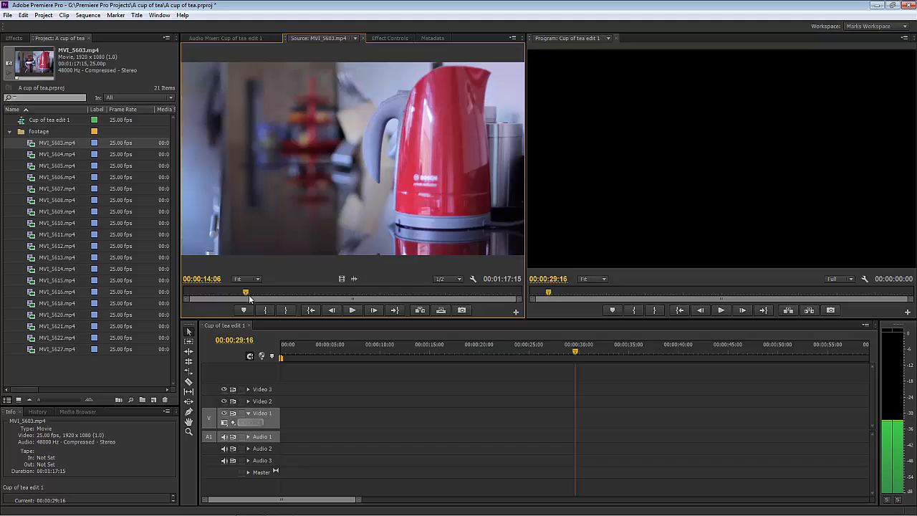
click(266, 309)
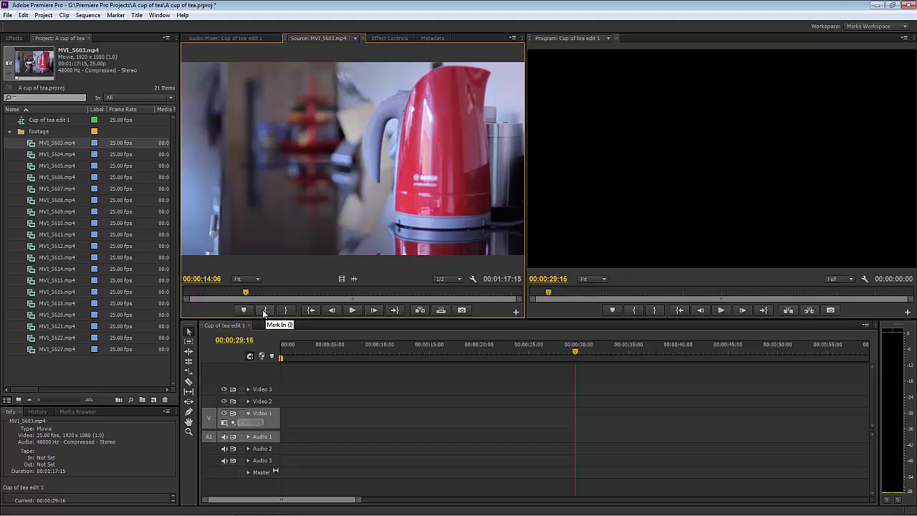
click(265, 311)
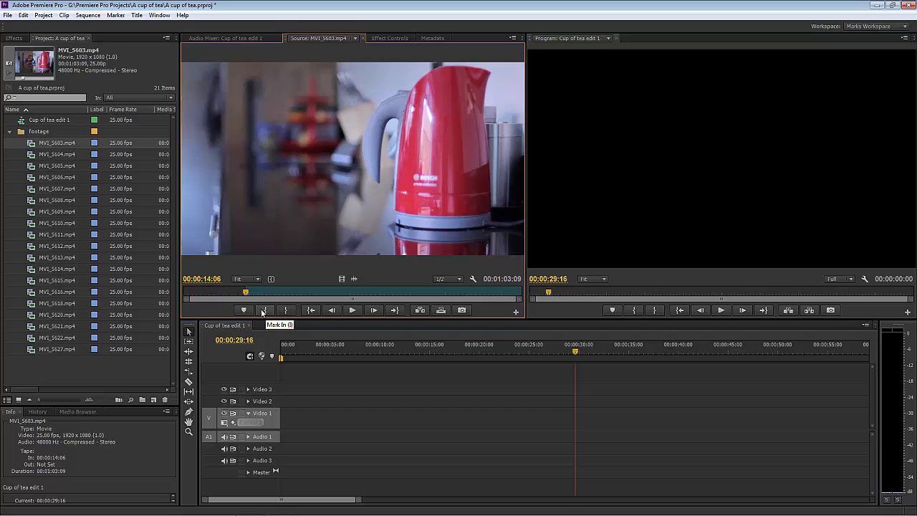
Mark the Out point of MVI_5603.mp4 at 00:00:22:06 and place the marked section at the start of Video 1 and Audio 1.
click(353, 310)
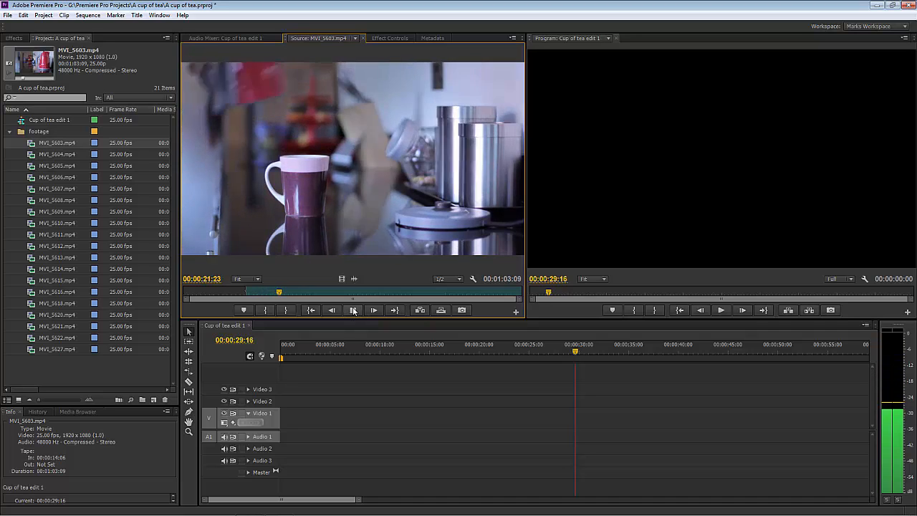
click(353, 310)
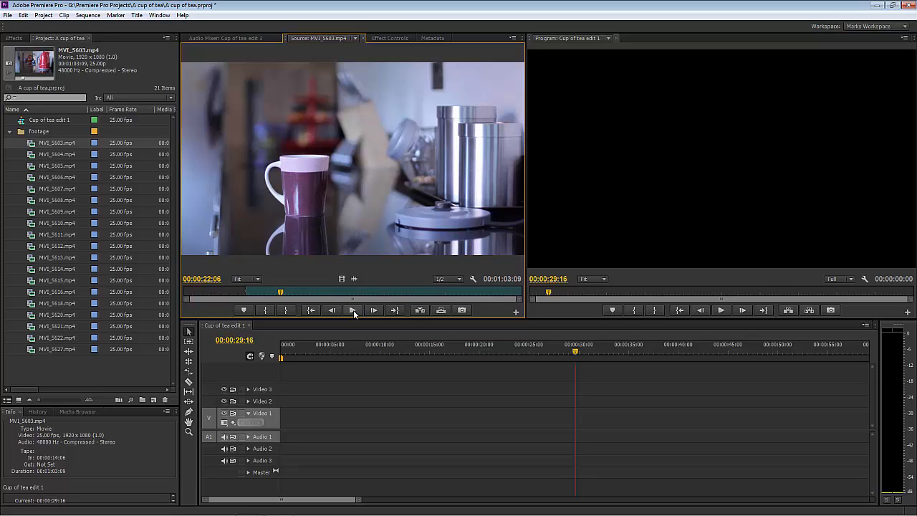
click(286, 311)
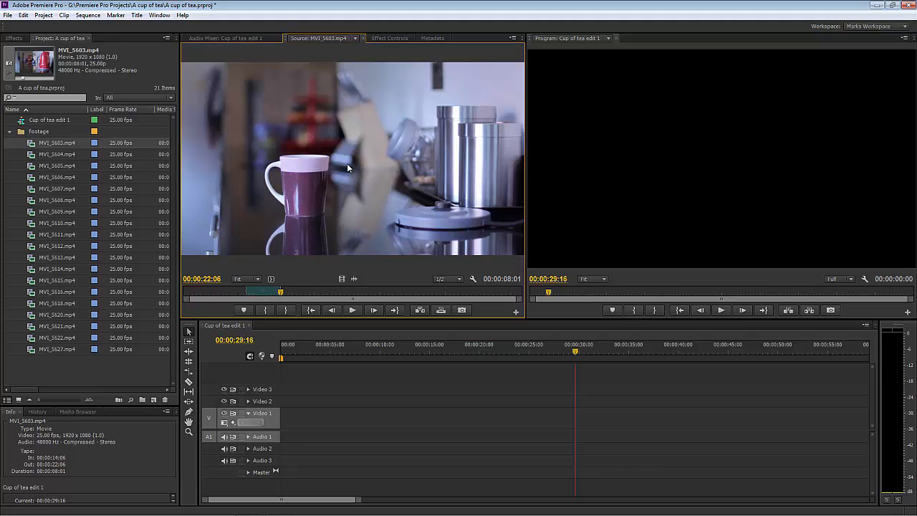
drag(346, 163, 287, 421)
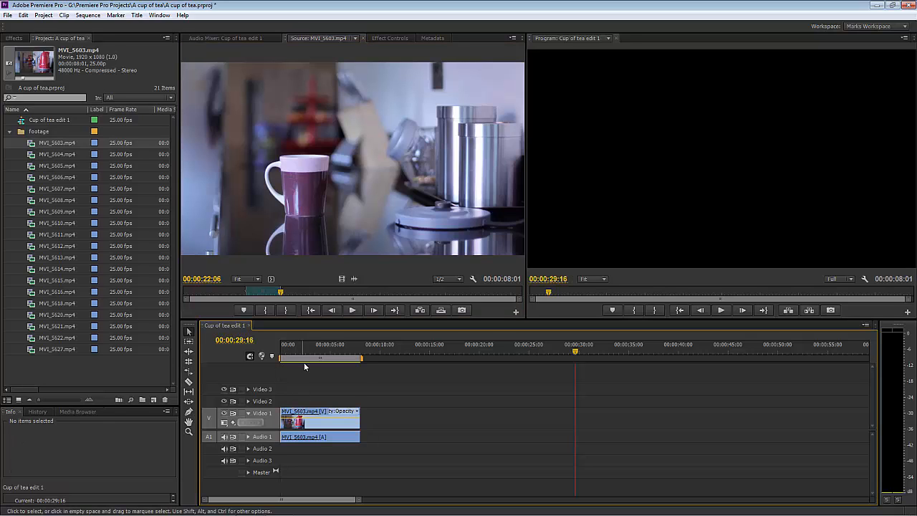
Play the MVI_5603.mp4 clip in the sequence to review it and return the playhead to 00:00:00:00.
drag(308, 350, 276, 356)
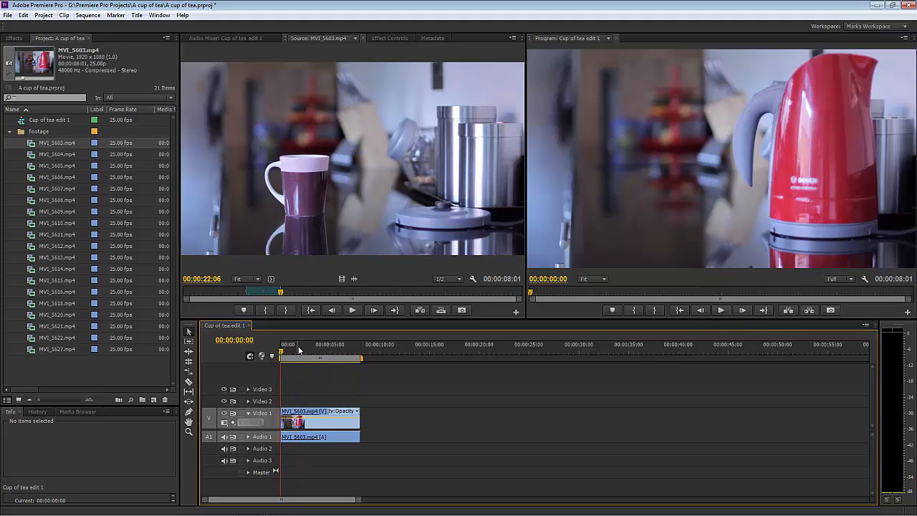
drag(288, 350, 272, 353)
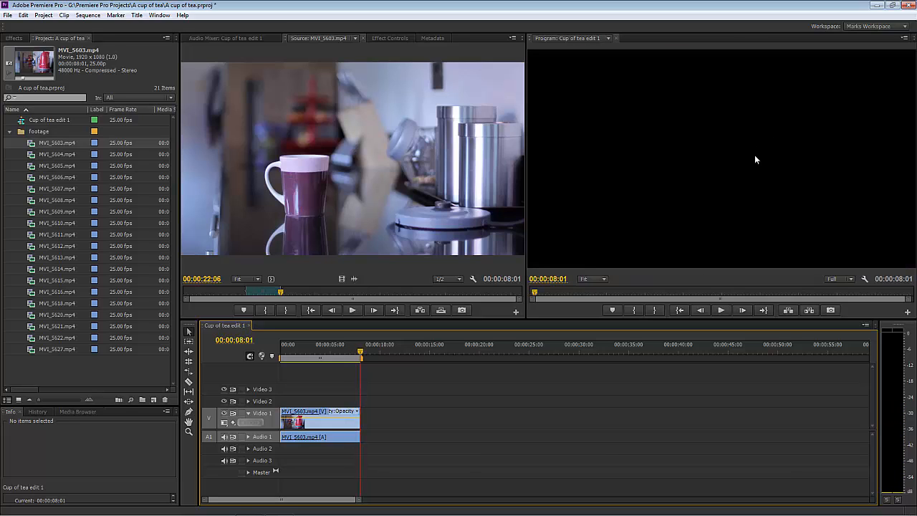
drag(324, 347, 265, 351)
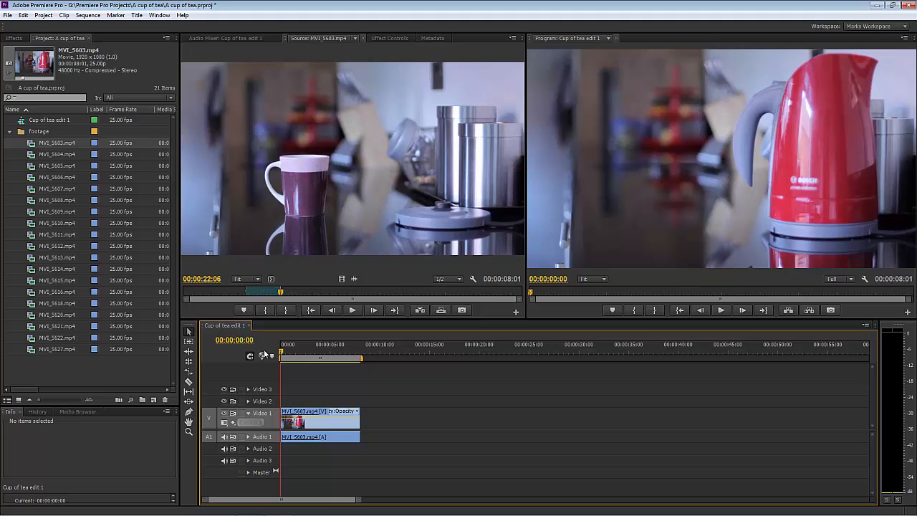
Load MVI_5604.mp4 and MVI_5605.mp4 in turn into the Source monitor and play MVI_5605.mp4 to preview the kettle being filled.
double_click(30, 155)
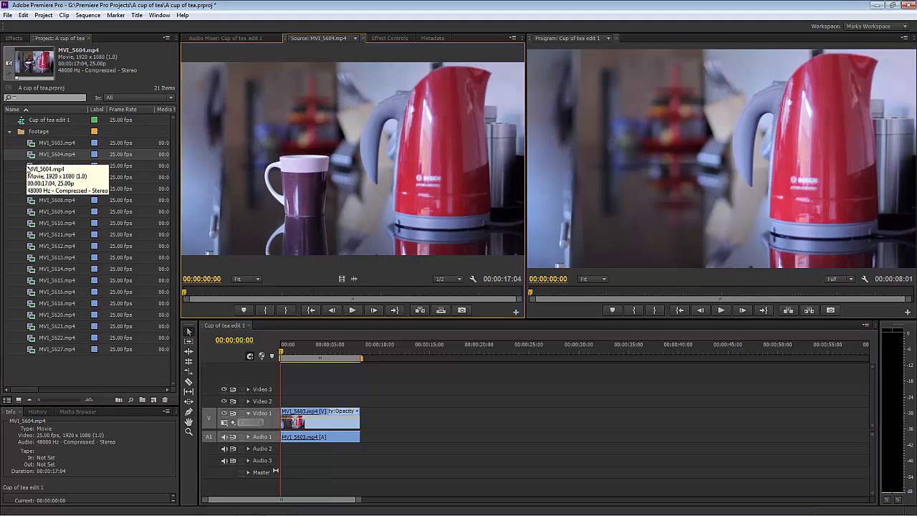
double_click(30, 167)
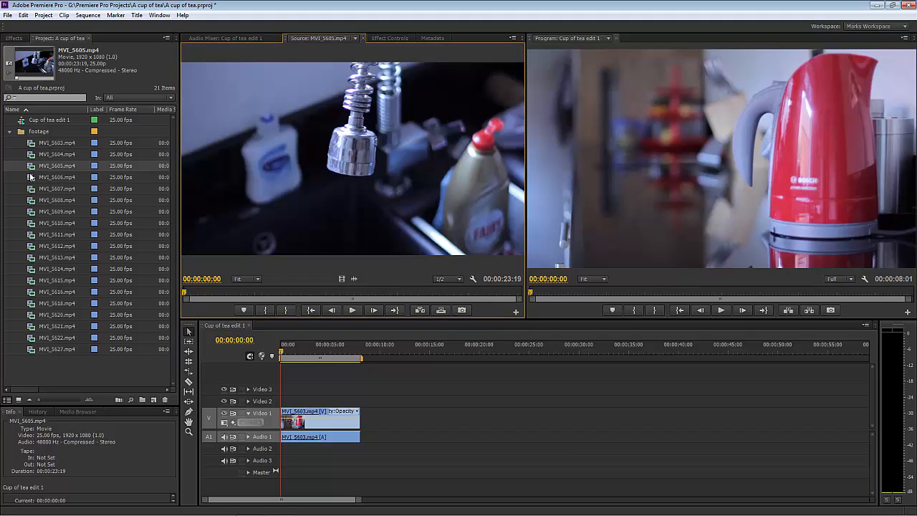
click(355, 310)
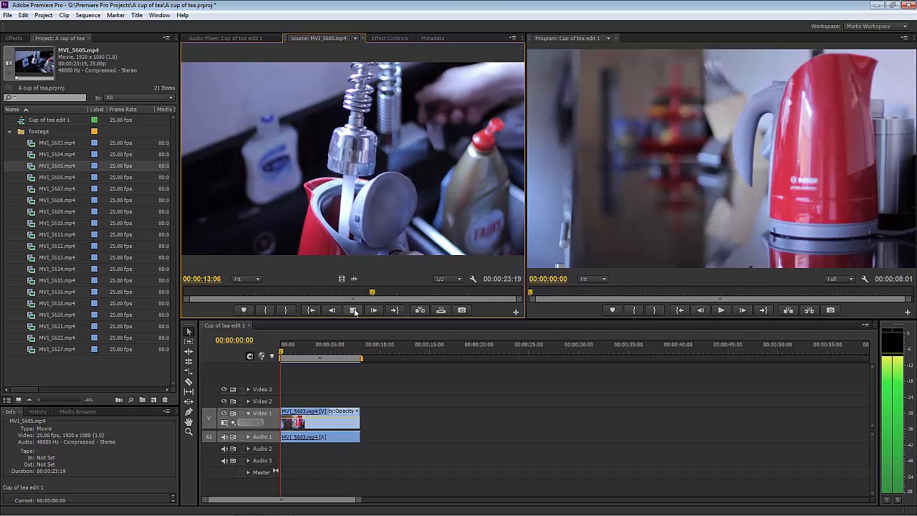
click(355, 311)
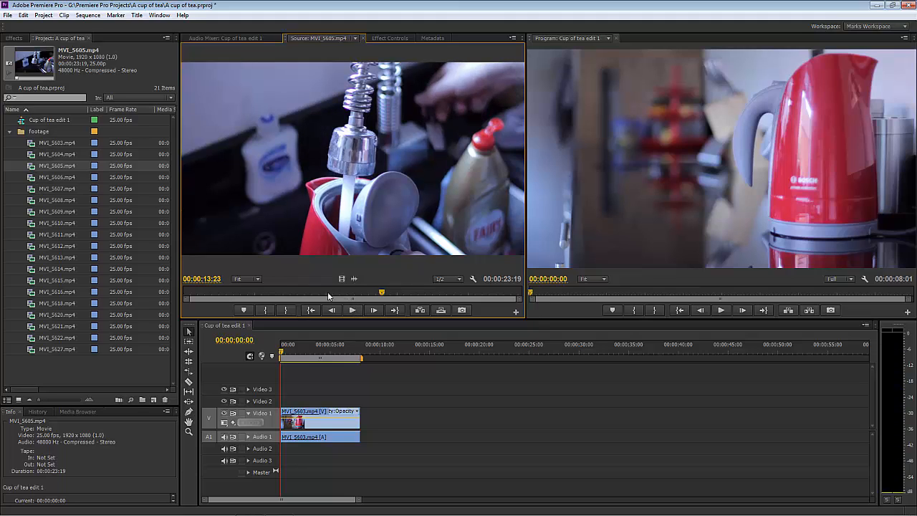
Mark MVI_5605.mp4 with an In point at 00:00:06:09 and an Out point at 00:00:17:19.
drag(251, 292, 276, 295)
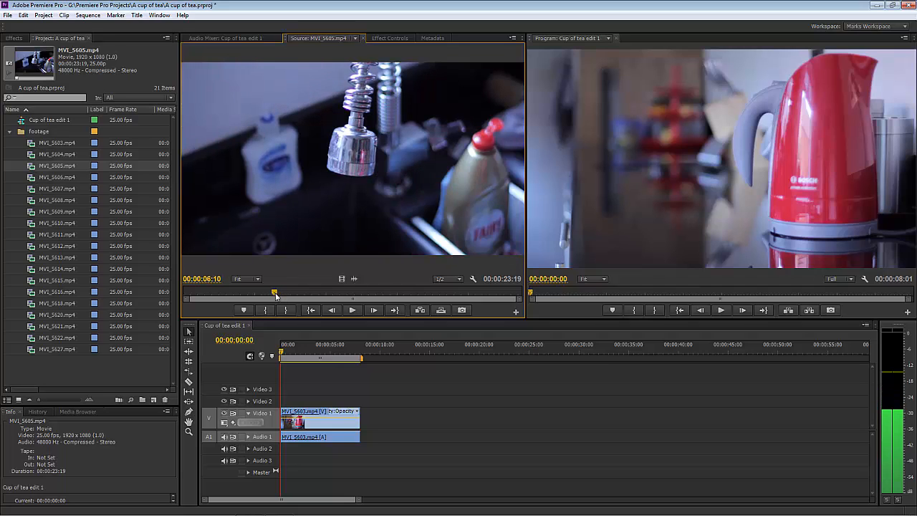
click(265, 311)
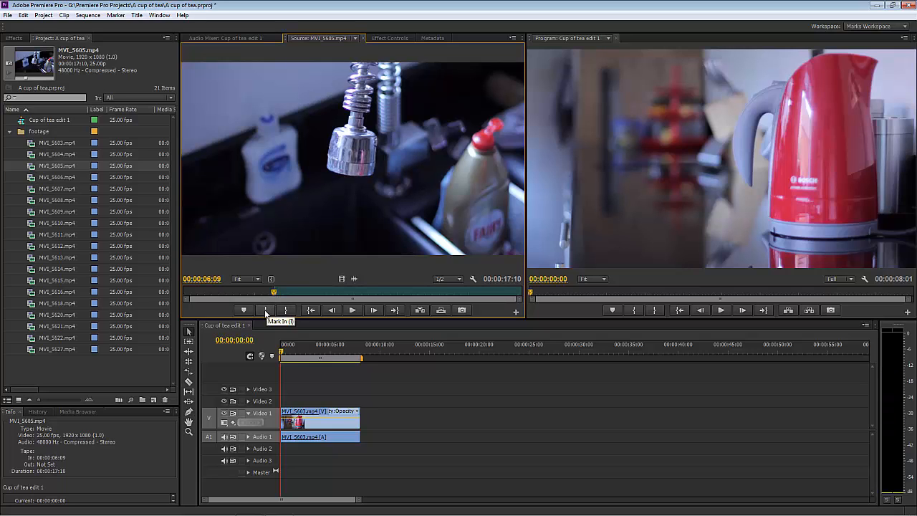
drag(277, 295, 440, 297)
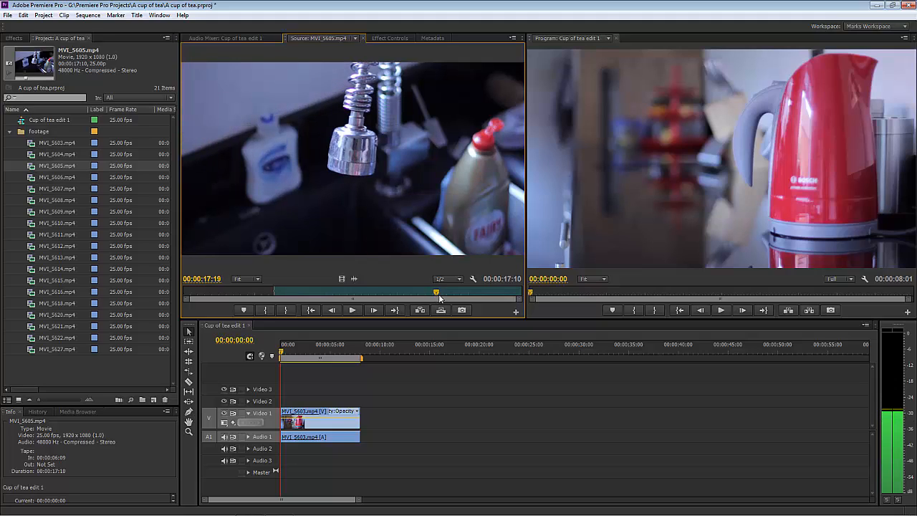
click(286, 310)
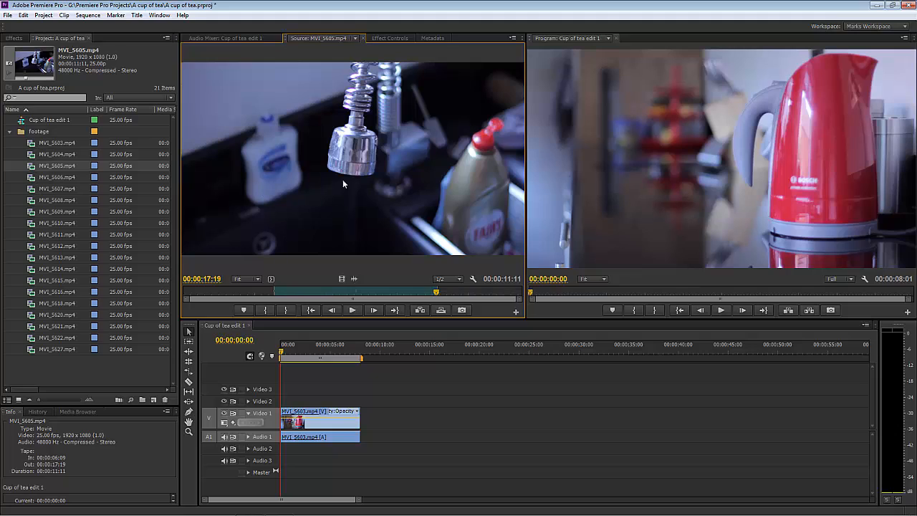
Place the marked MVI_5605.mp4 section on Video 1 and Audio 1 after MVI_5603.mp4 and ripple delete the gap between the clips.
drag(321, 177, 437, 429)
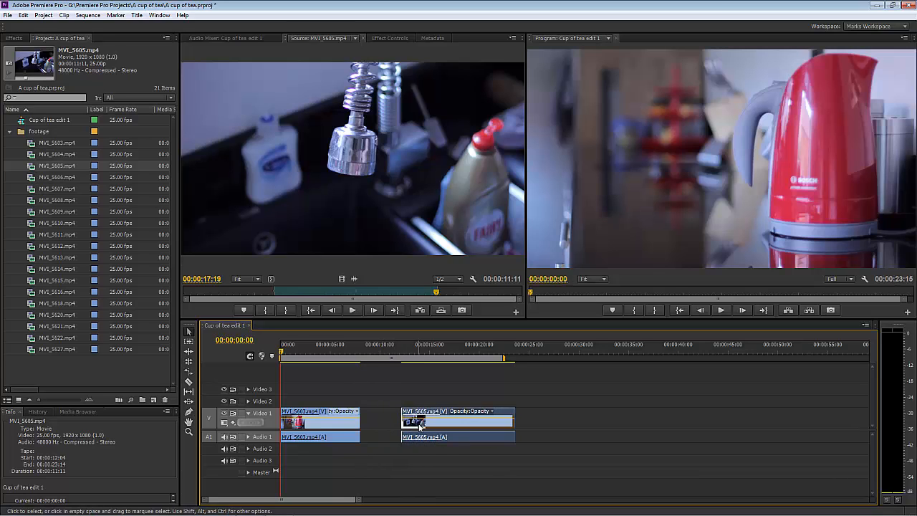
right_click(380, 422)
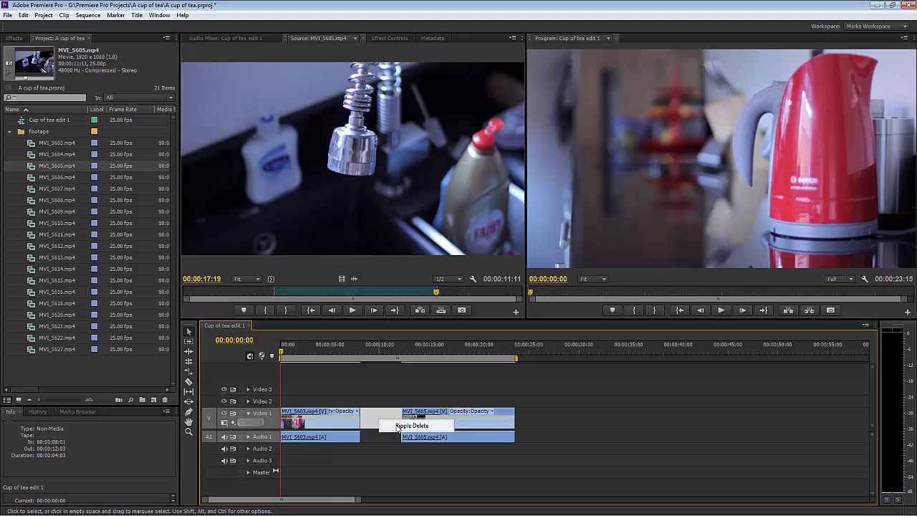
click(412, 426)
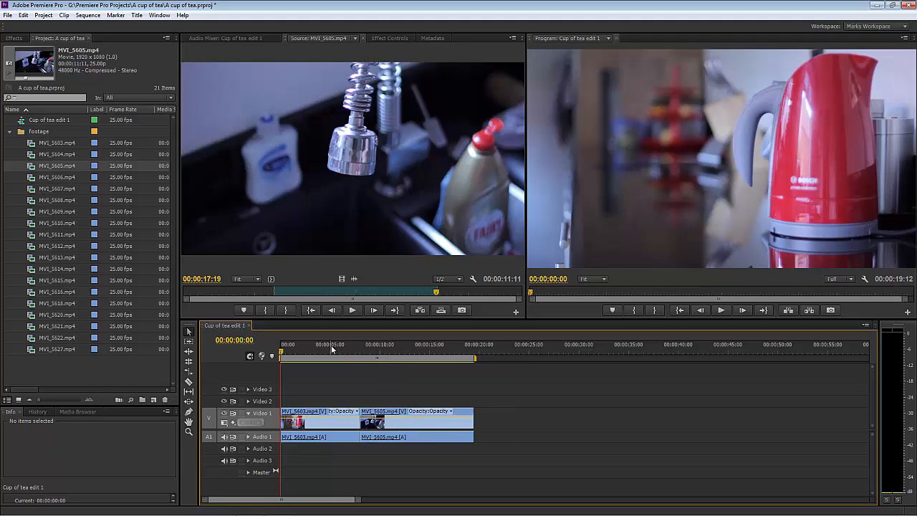
Play the sequence from the start through both clips and move the playhead back to 00:00:05:02.
drag(282, 352, 262, 354)
key(space)
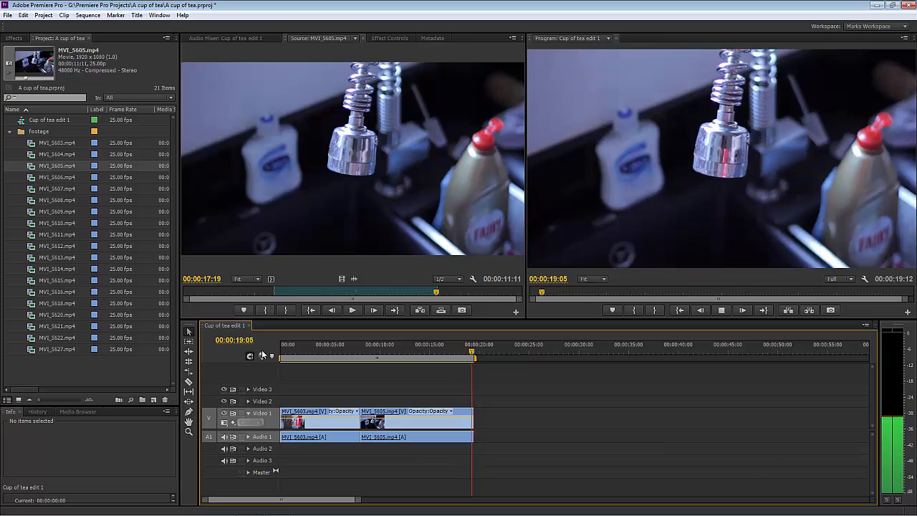
mouse_move(340, 349)
mouse_down()
mouse_move(396, 356)
mouse_move(330, 352)
mouse_up()
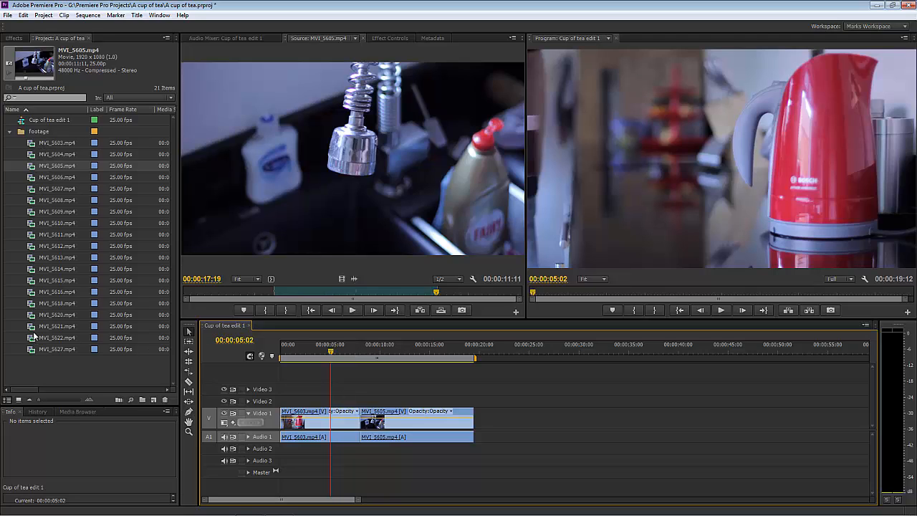
Load MVI_5616.mp4 into the Source monitor, and show the footage bin as thumbnails in its own enlarged window.
double_click(33, 292)
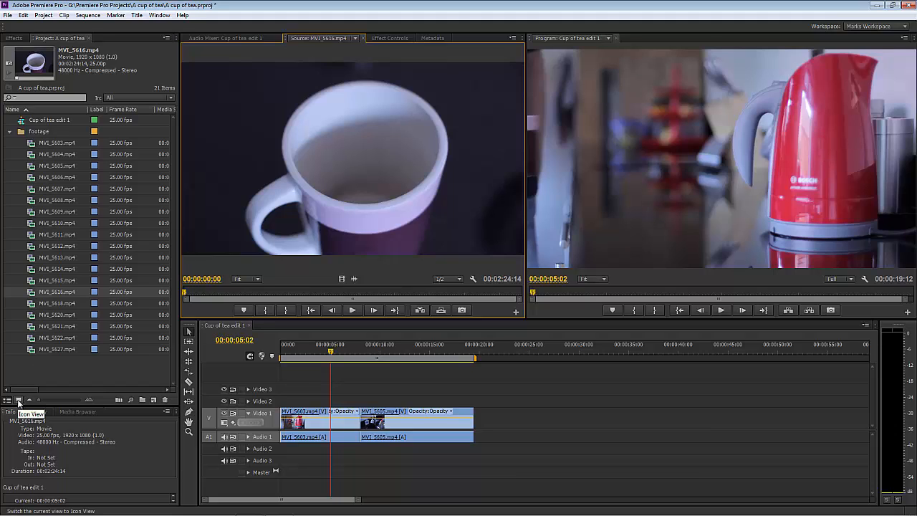
click(19, 402)
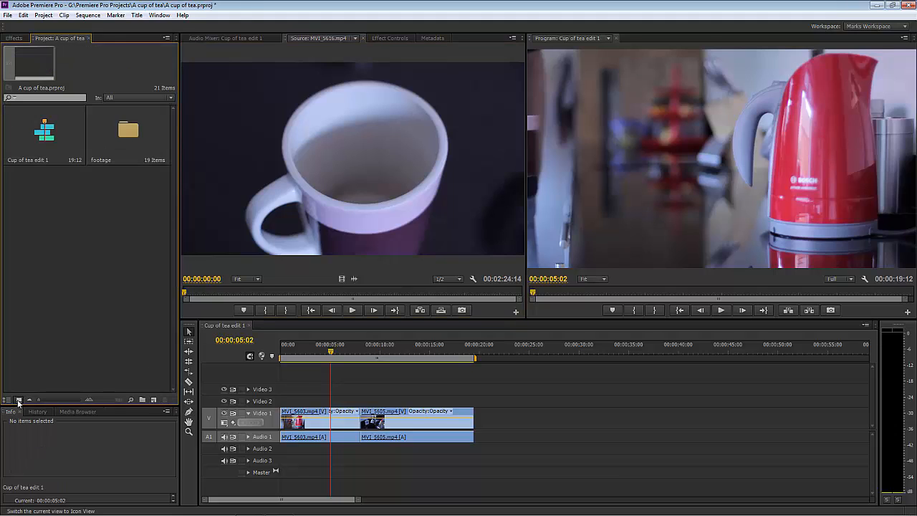
double_click(126, 134)
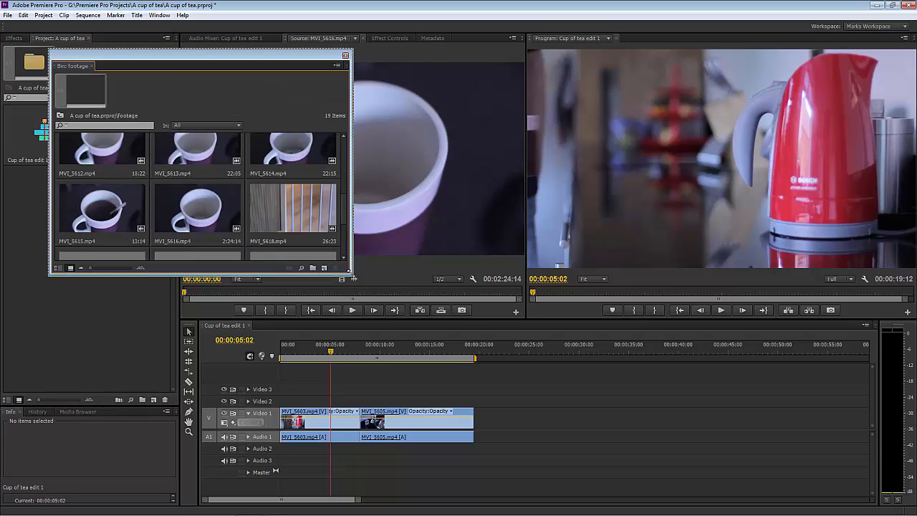
drag(337, 277, 402, 449)
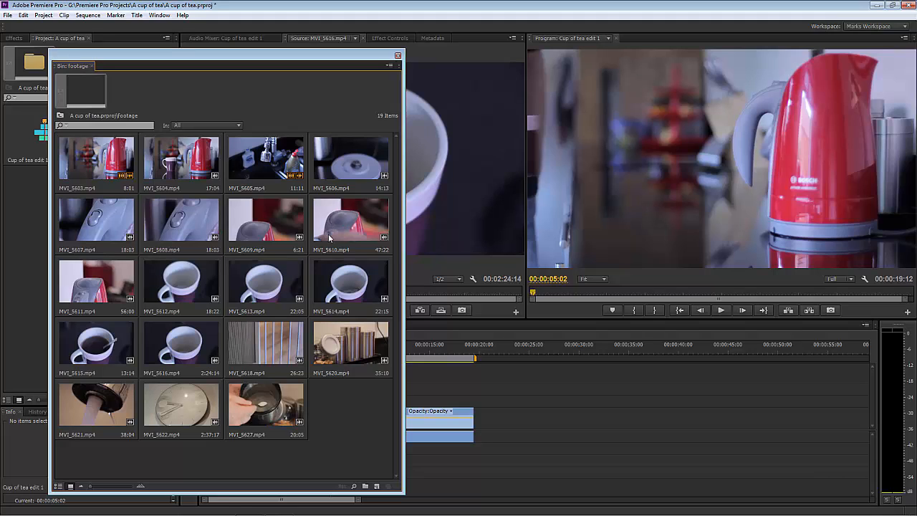
Load MVI_5621.mp4 from the footage bin into the Source monitor and close the bin window.
click(94, 412)
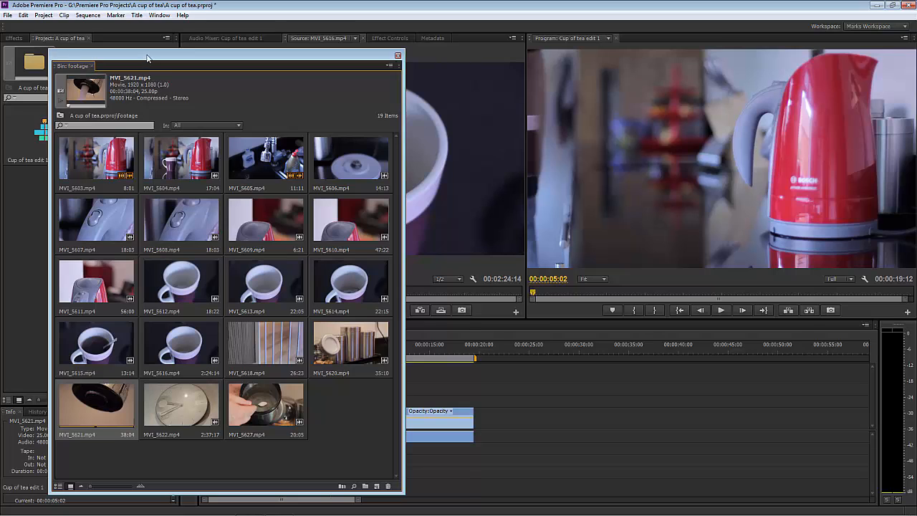
drag(147, 57, 209, 57)
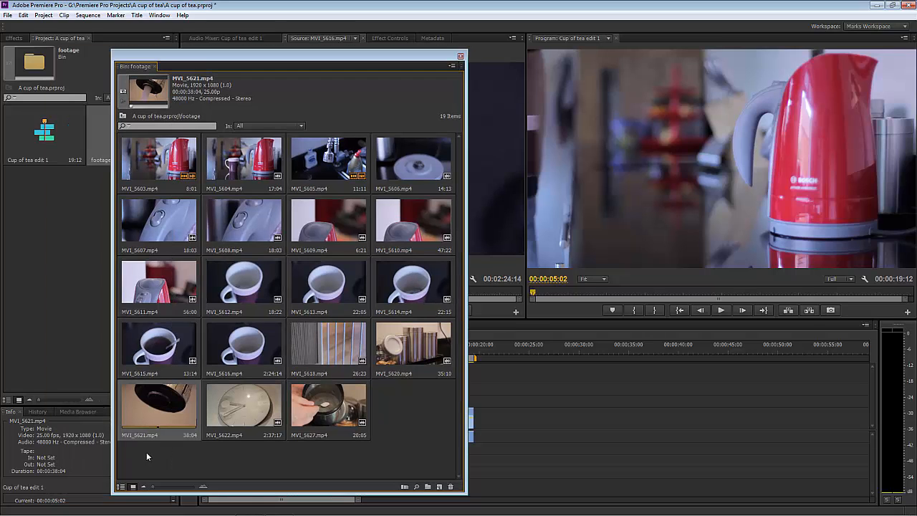
double_click(159, 408)
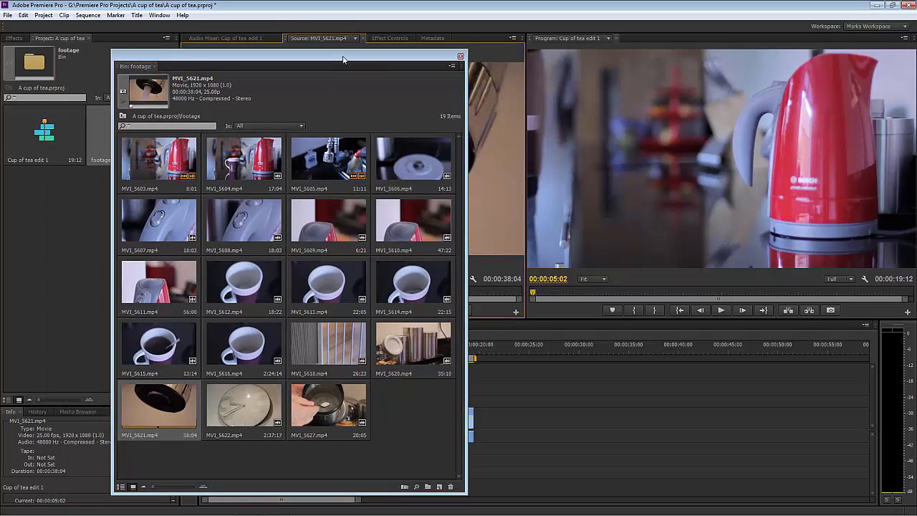
drag(343, 59, 313, 276)
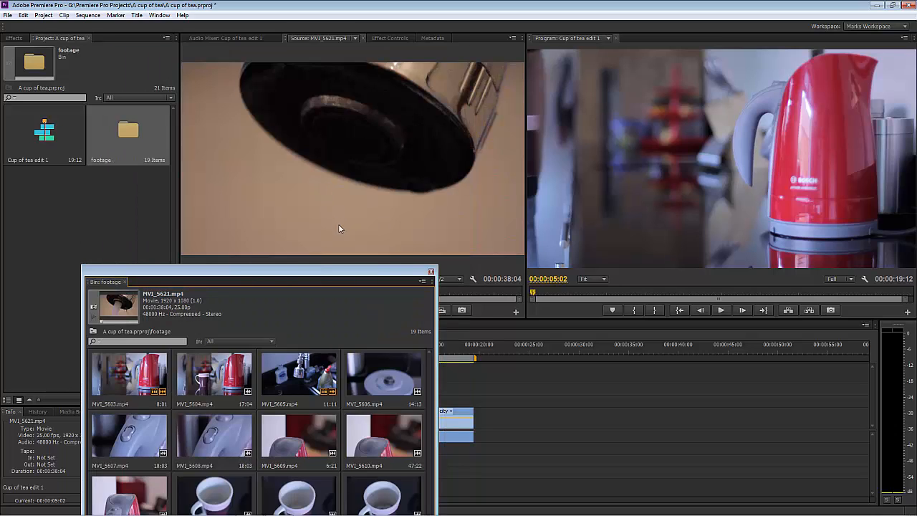
click(430, 272)
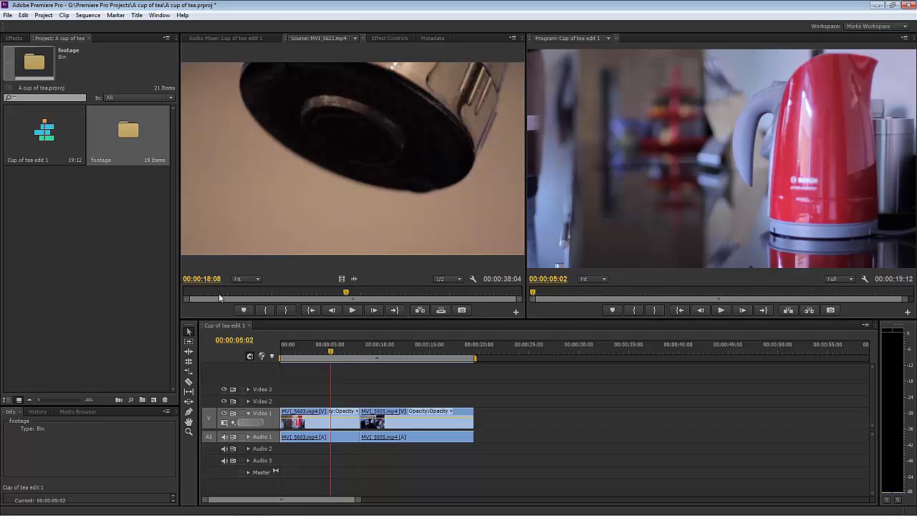
Preview the opening of MVI_5621.mp4 and mark its Out point at 00:00:03:13 and In point at 00:00:00:00.
drag(214, 294, 190, 294)
click(353, 311)
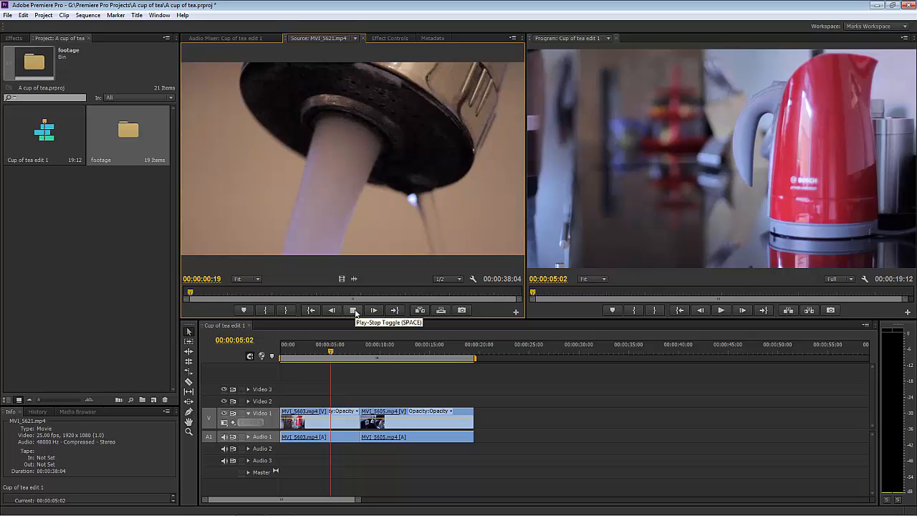
drag(200, 294, 181, 301)
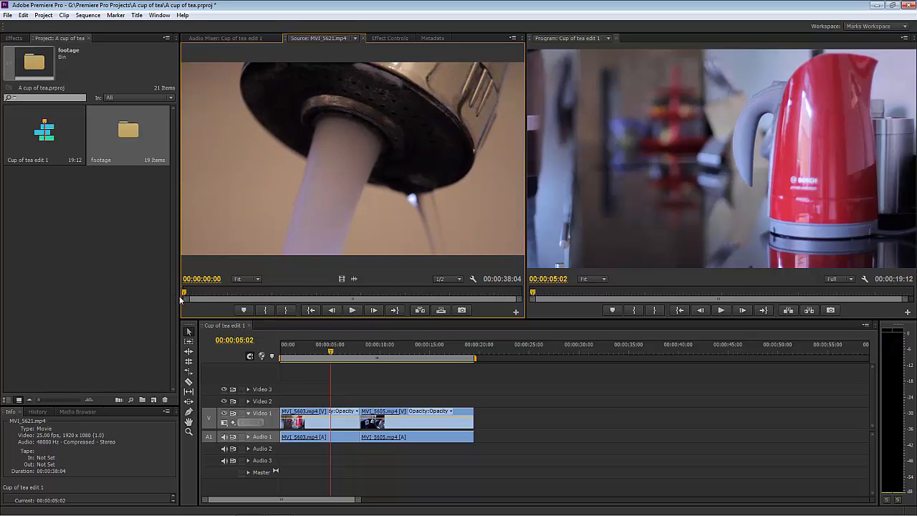
click(359, 311)
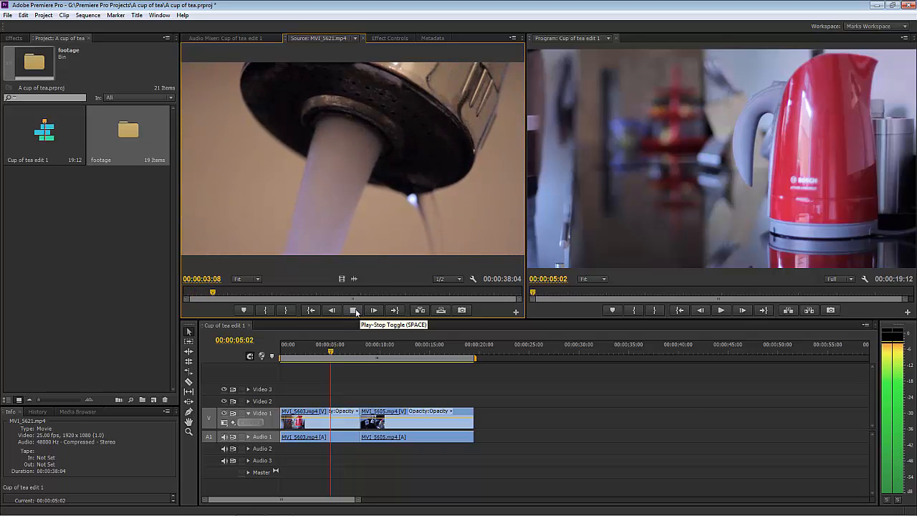
click(354, 311)
click(286, 310)
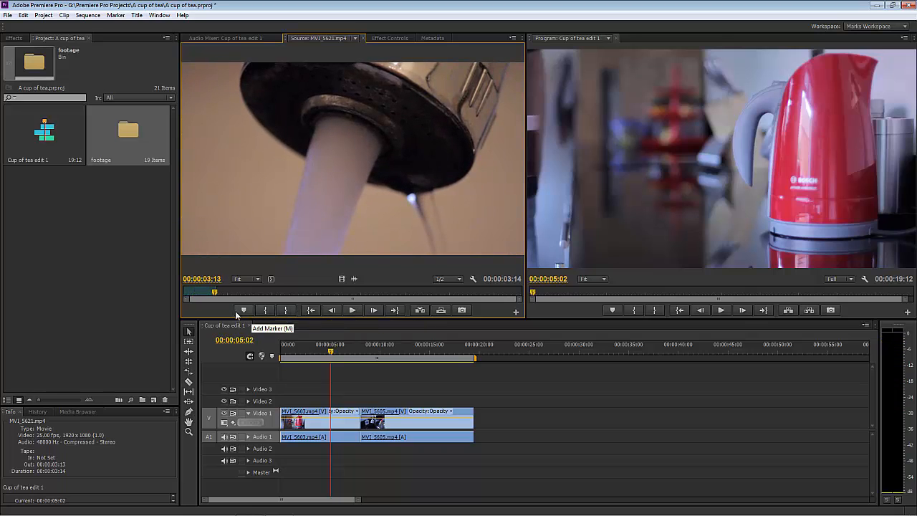
key(Home)
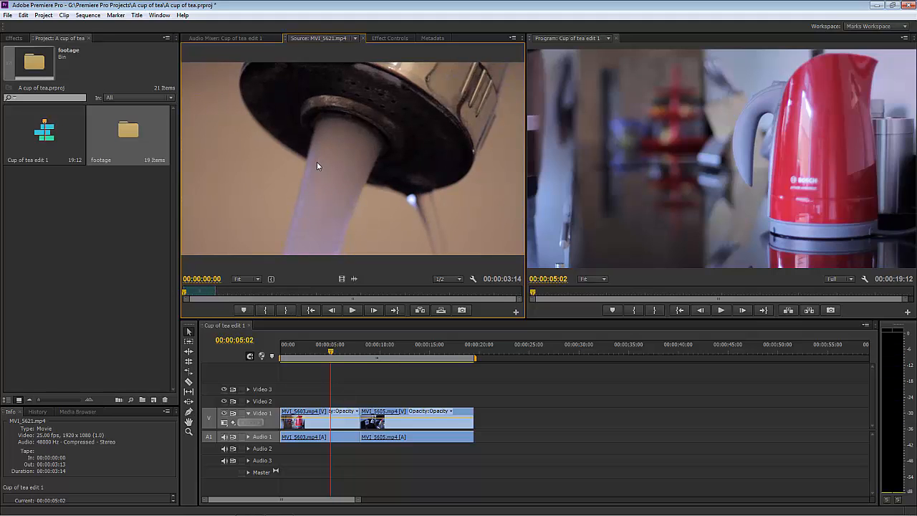
Try placing the marked MVI_5621.mp4 section with its audio on Video 1 beyond the last clip, and delete it from the sequence.
drag(317, 161, 532, 402)
drag(523, 417, 524, 419)
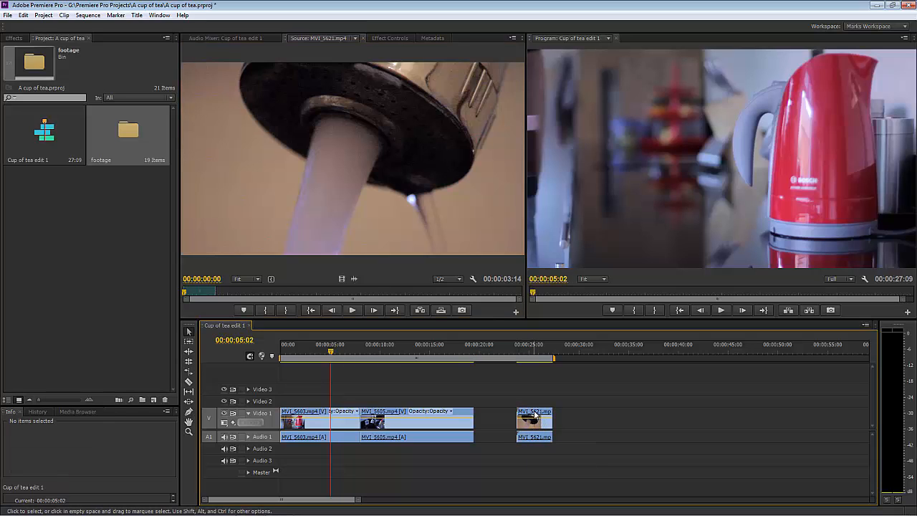
click(534, 413)
key(Delete)
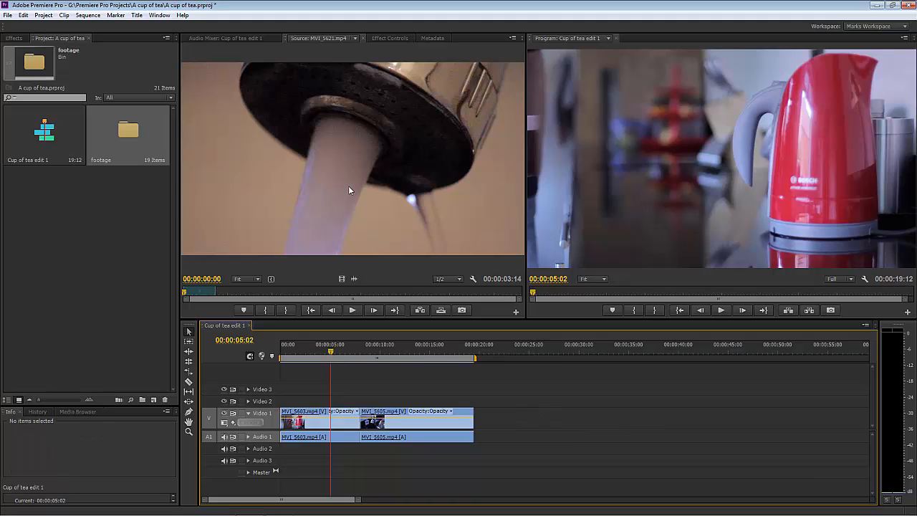
Place only the video of the marked MVI_5621.mp4 section on Video 2 above MVI_5605.mp4, starting at about 00:00:11:14.
click(349, 190)
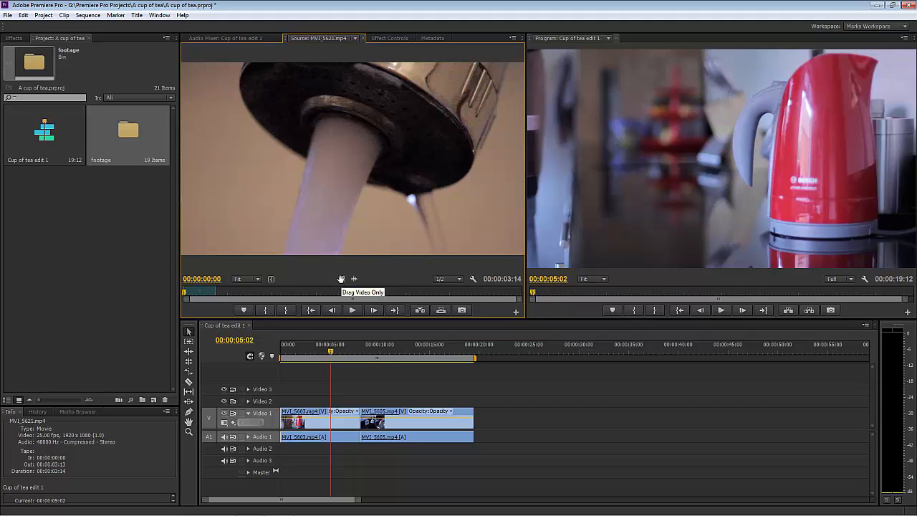
drag(341, 279, 401, 407)
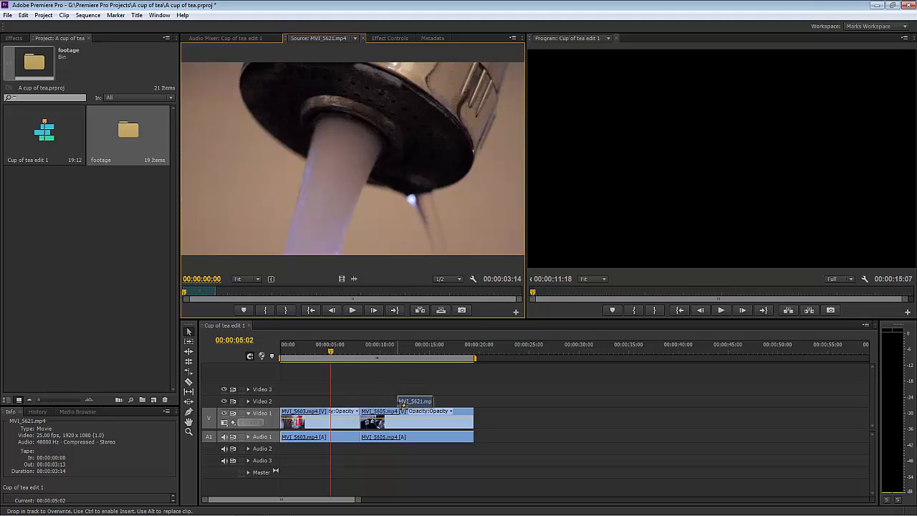
drag(401, 406, 400, 406)
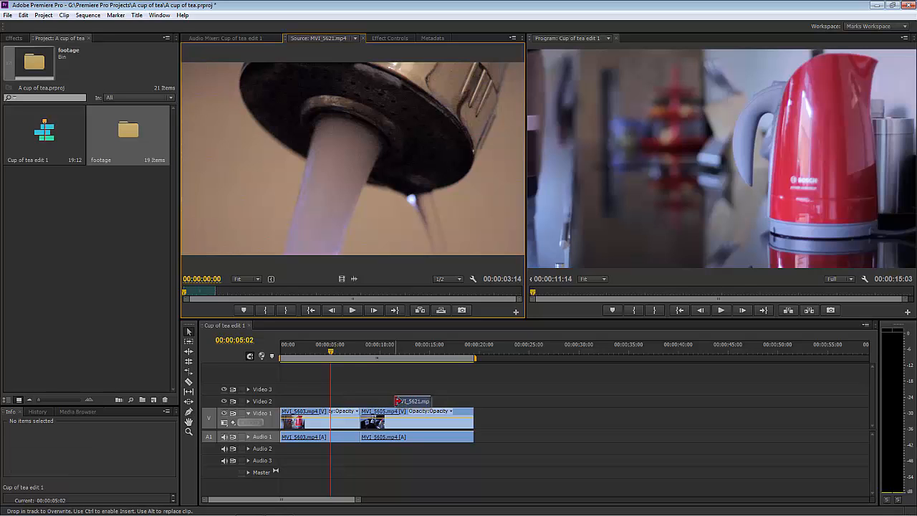
Play the sequence from 00:00:05:11 through the tap cutaway and scrub over the cutaway again.
drag(334, 355, 336, 356)
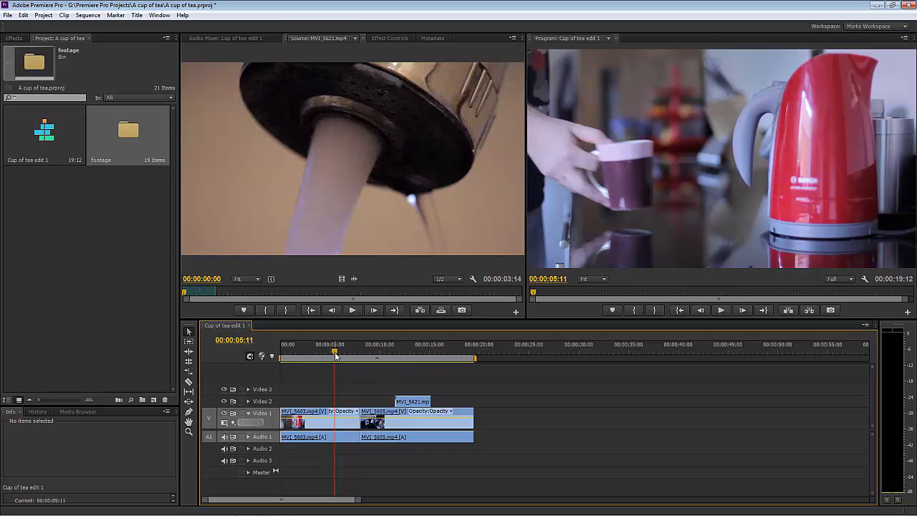
key(space)
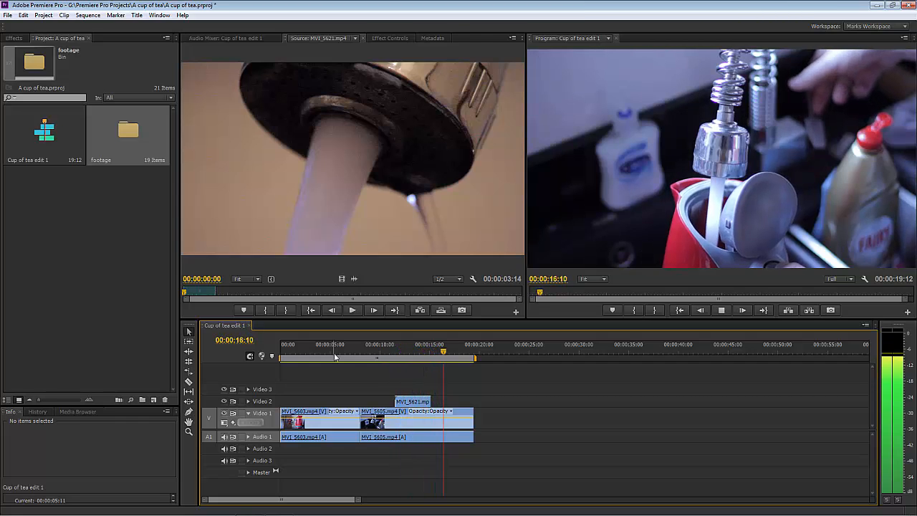
key(space)
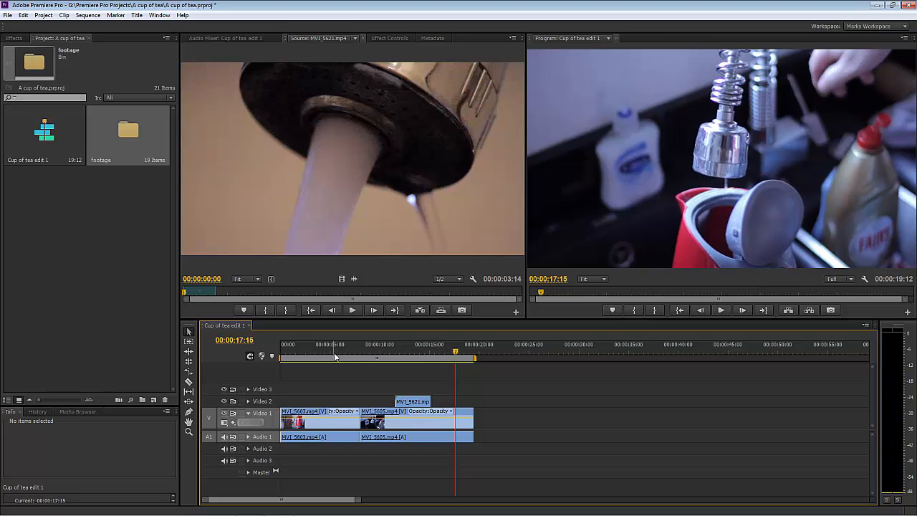
click(381, 350)
drag(380, 349, 454, 358)
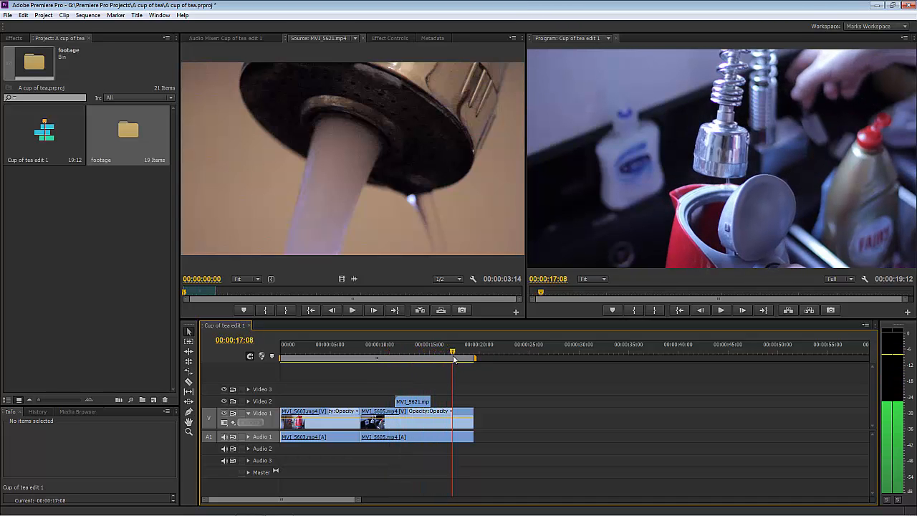
Shift the MVI_5621.mp4 cutaway on Video 2 to start at 00:00:12:09 and scrub across it to check the new timing.
click(412, 349)
drag(409, 402, 415, 399)
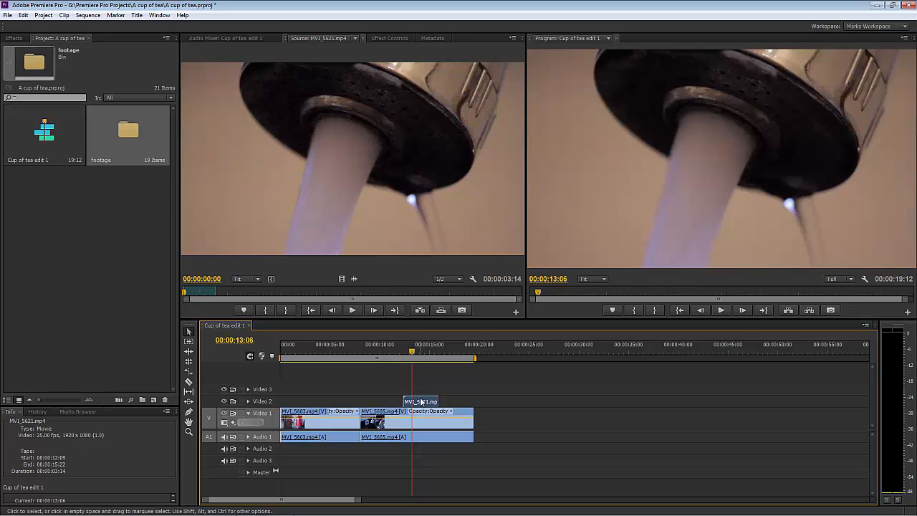
drag(410, 355, 395, 353)
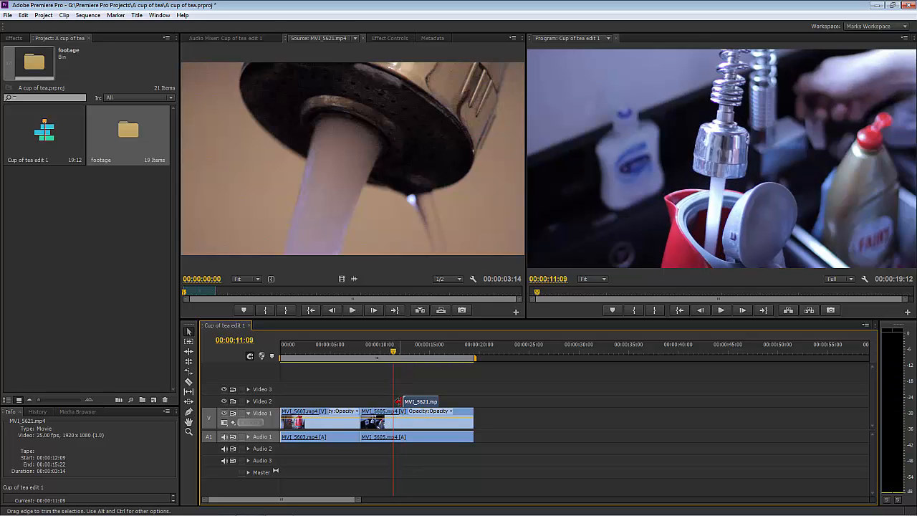
click(405, 352)
click(419, 352)
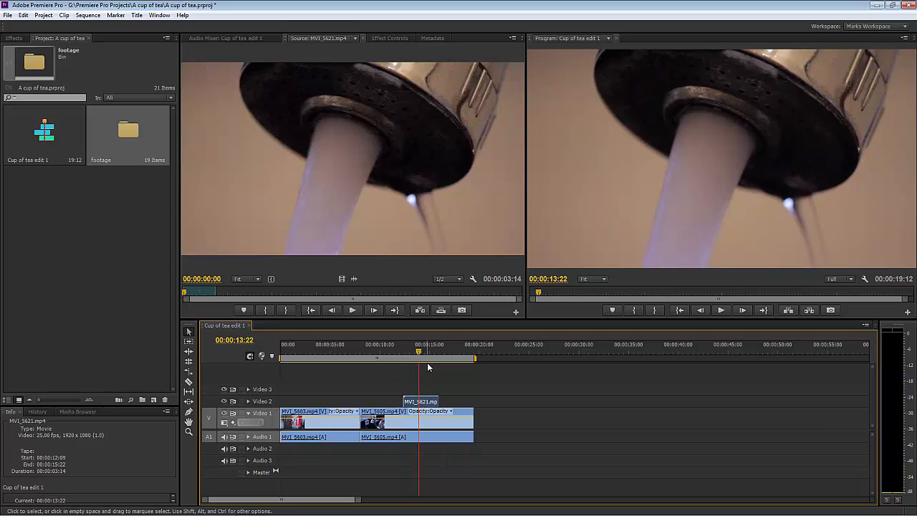
drag(419, 353, 398, 351)
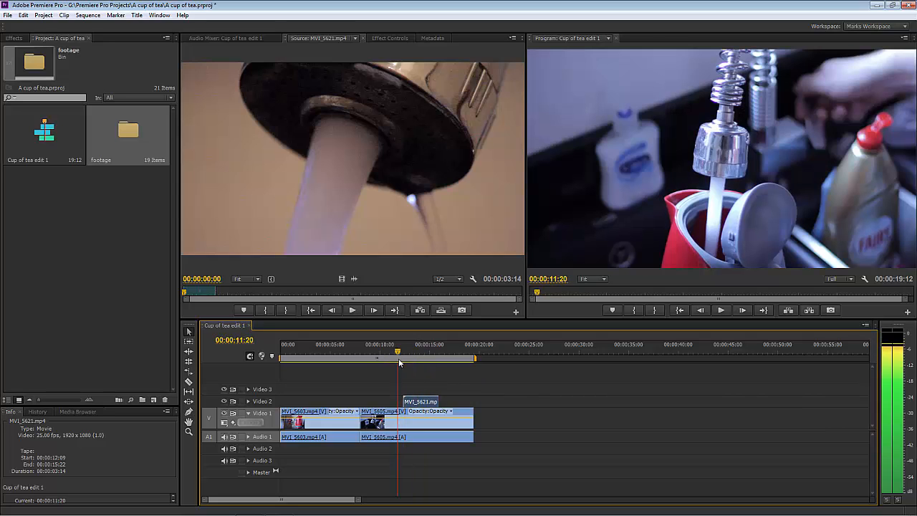
Open and close the footage bin's window, and switch the project items to List View.
double_click(123, 133)
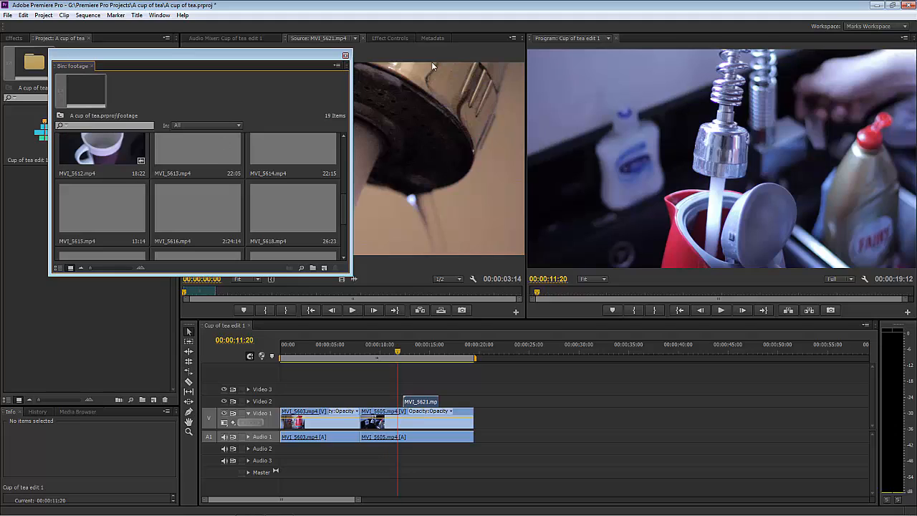
click(344, 56)
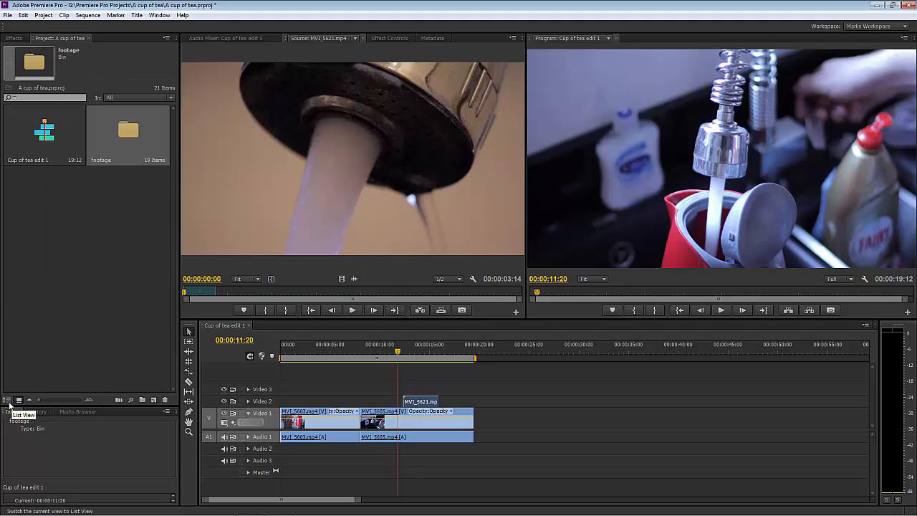
click(7, 400)
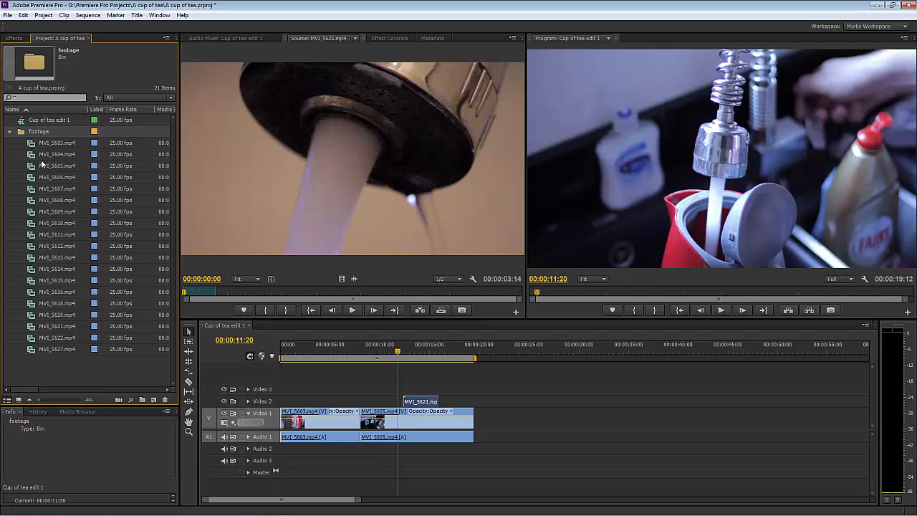